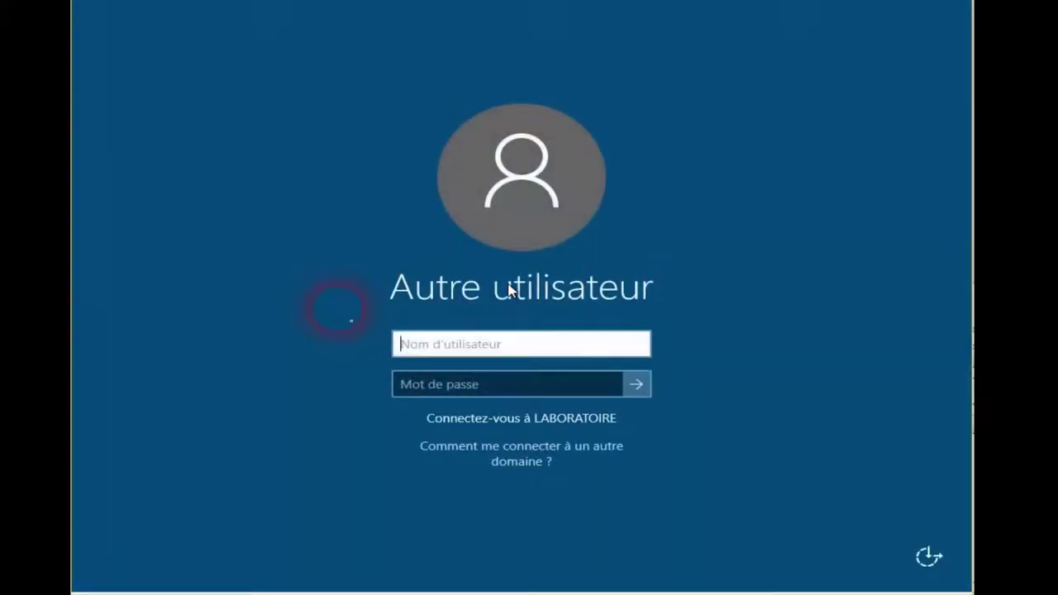
Sign in to the LABORATOIRE domain with the user's name and account password
{"action": "type", "text": "francis"}
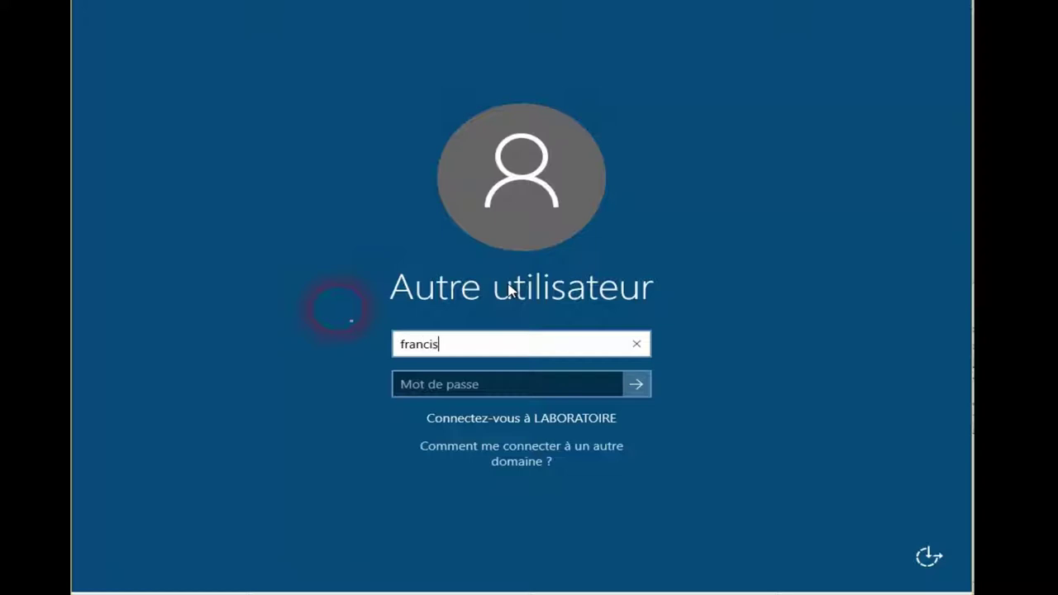
{"action": "key", "text": "Tab"}
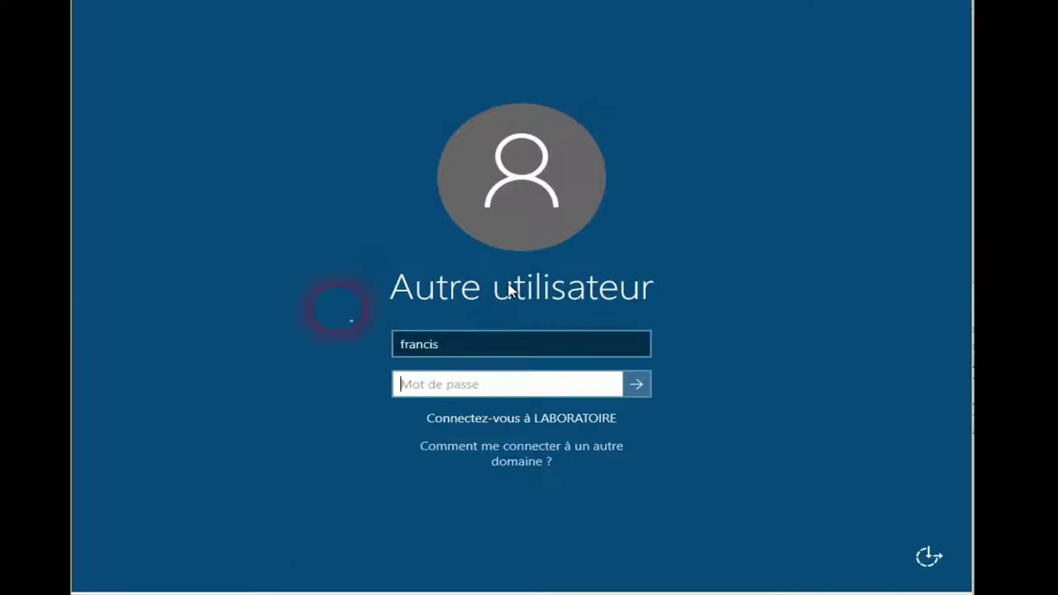
{"action": "type", "text": "Pa"}
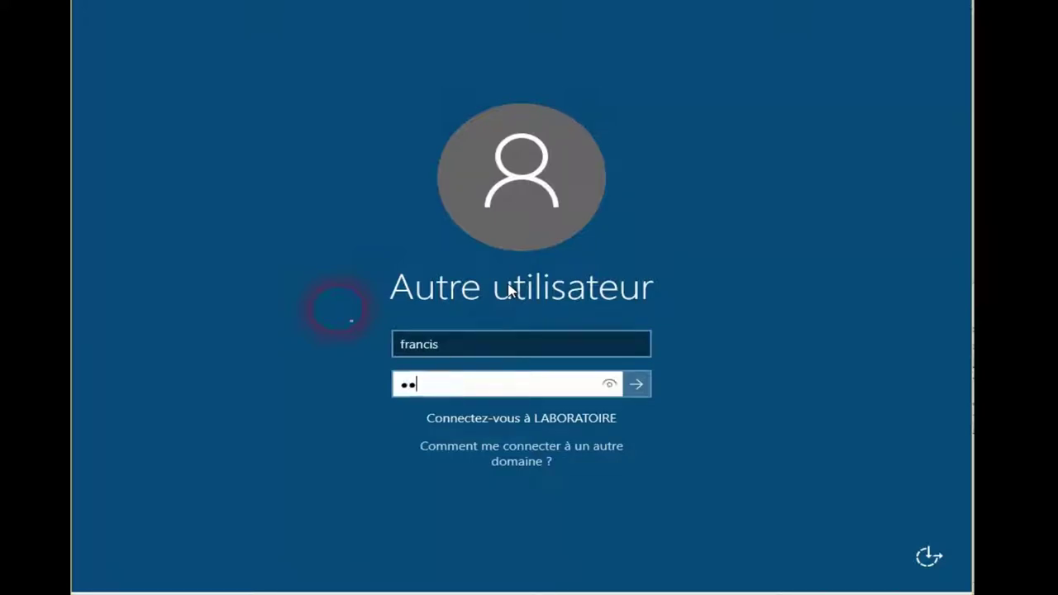
{"action": "type", "text": "$$w0r"}
{"action": "key", "text": "Return"}
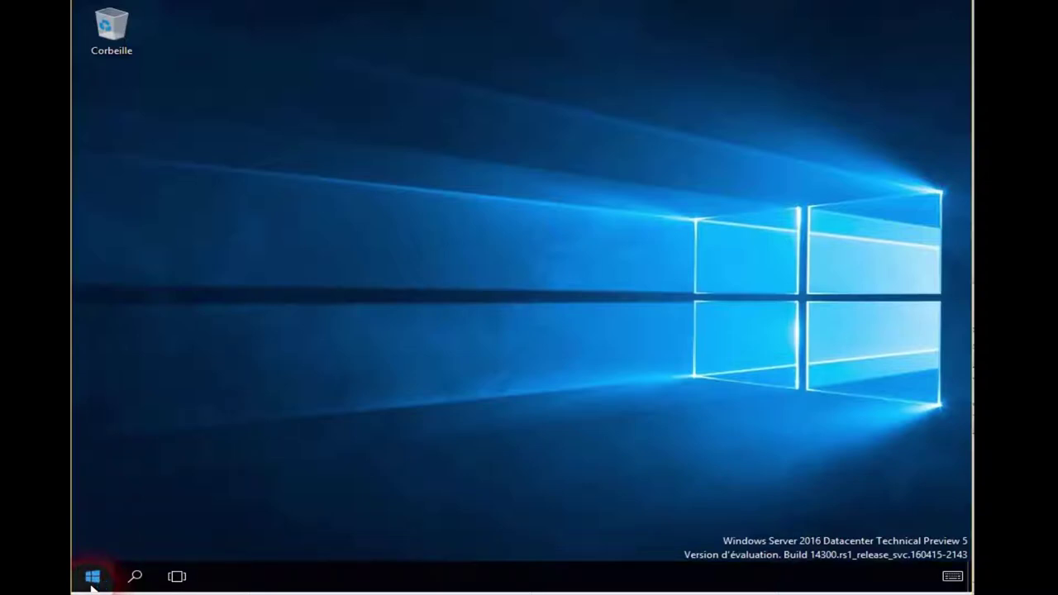
Launch MultiPoint Dashboard from the Start menu's full application list
{"action": "left_click", "coordinate": [93, 577]}
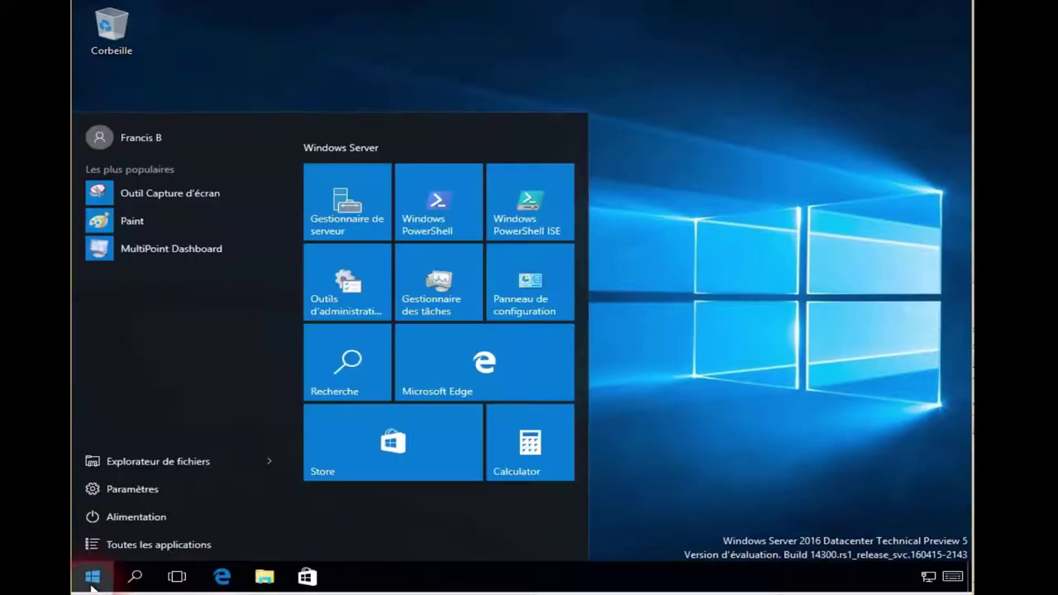
{"action": "left_click", "coordinate": [110, 547]}
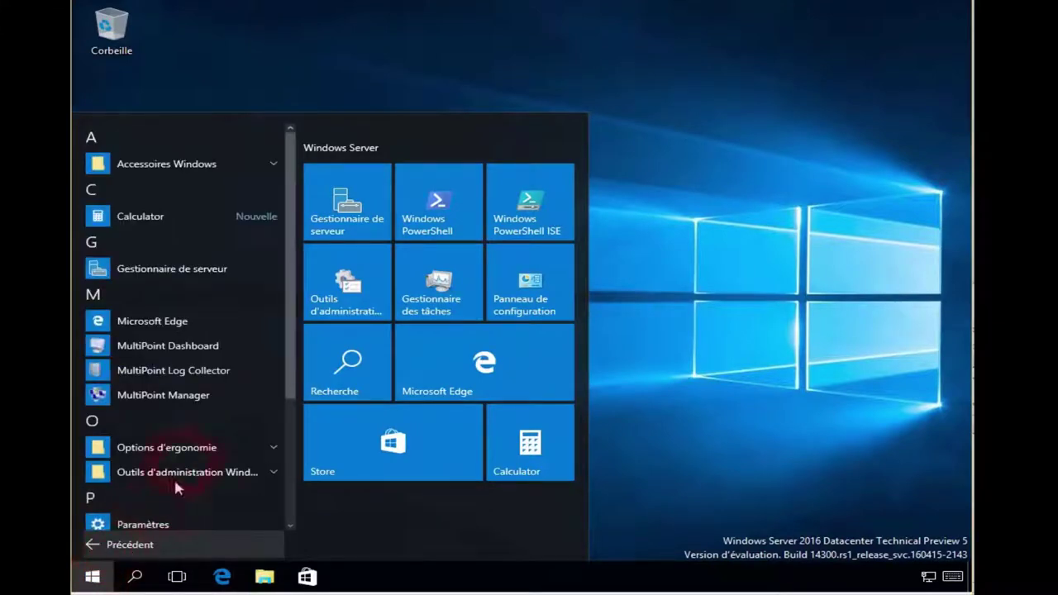
{"action": "left_click", "coordinate": [132, 351]}
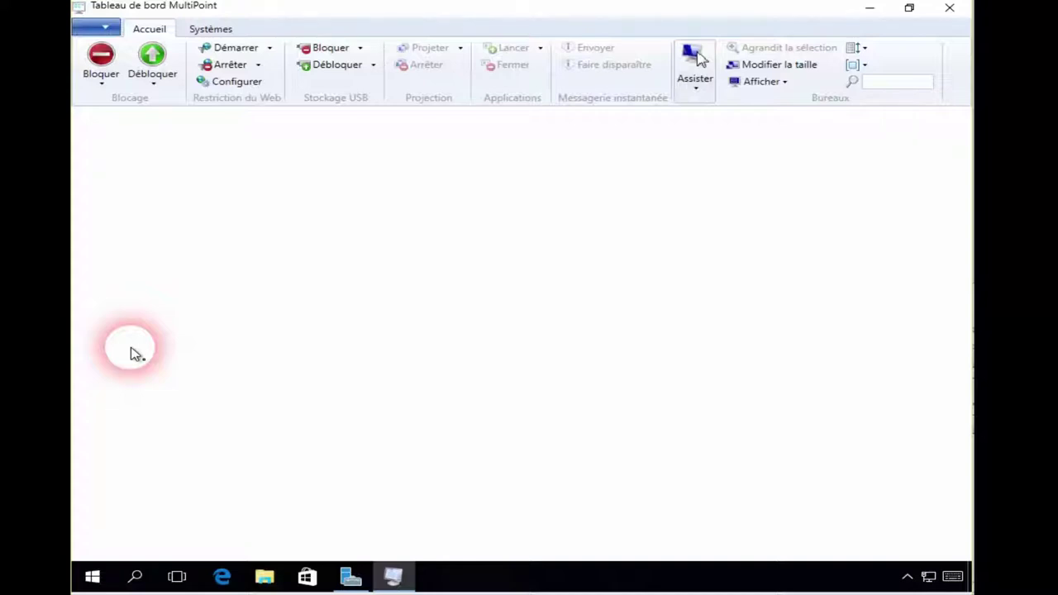
Check server multipoint.laboratoire.lan under Systèmes, then return to the Accueil desktop view
{"action": "left_click", "coordinate": [209, 31]}
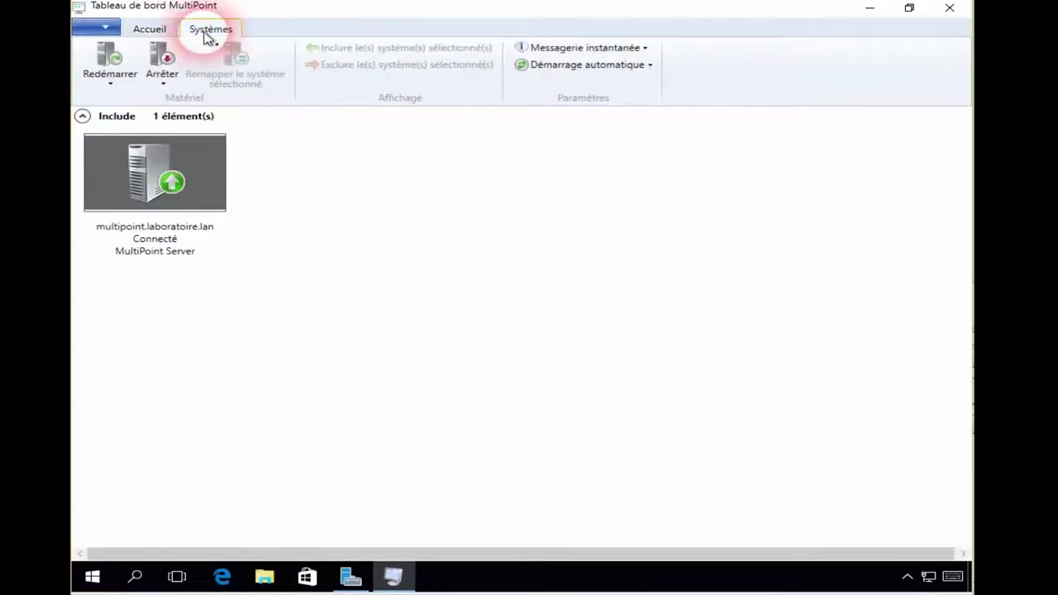
{"action": "left_click", "coordinate": [157, 33]}
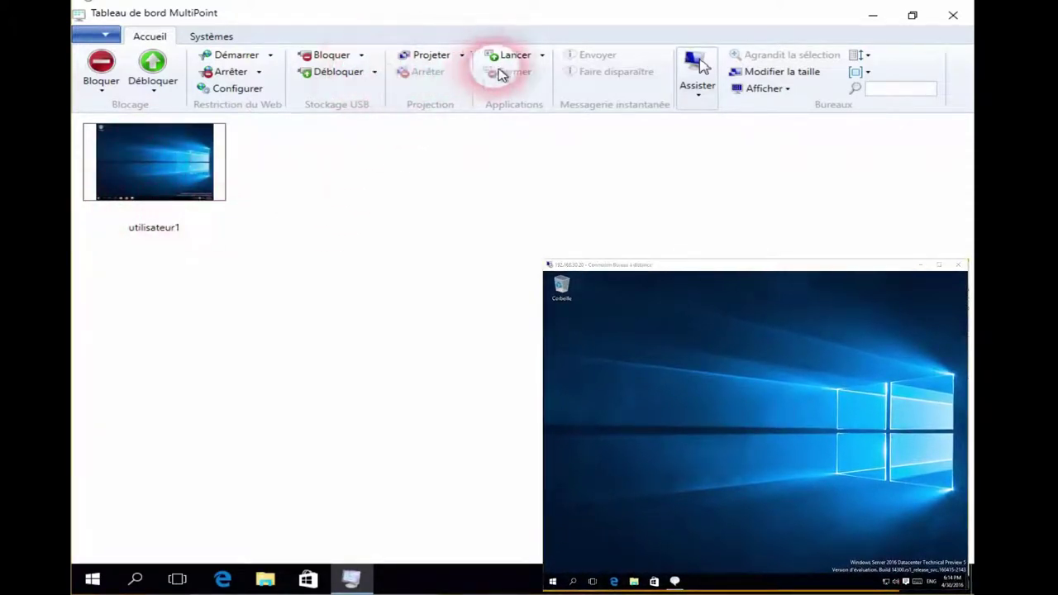
Start Paint on the user desktops via Lancer
{"action": "left_click", "coordinate": [526, 54]}
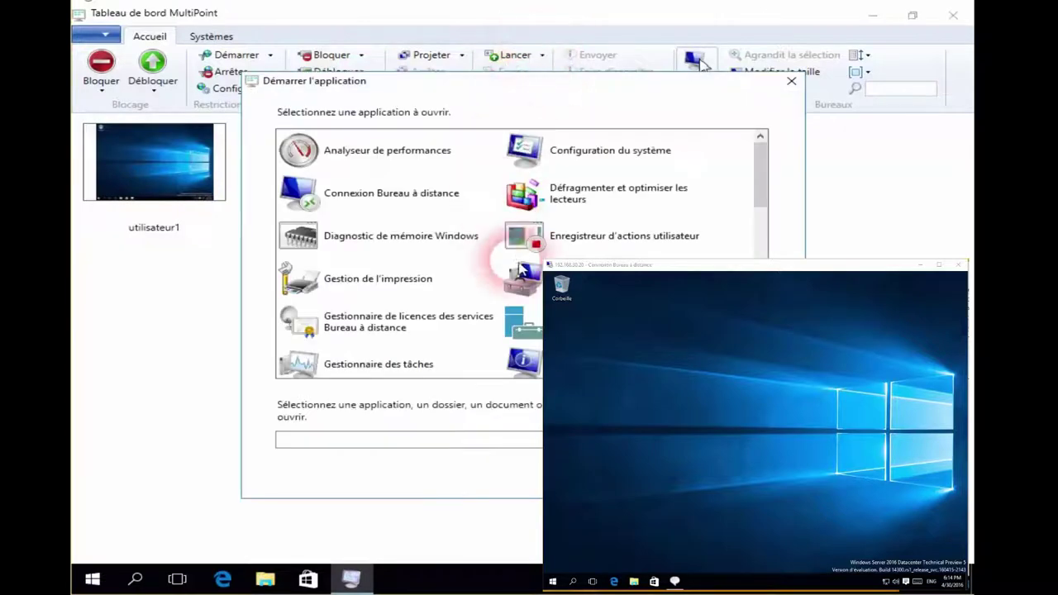
{"action": "left_click_drag", "start_coordinate": [761, 189], "coordinate": [707, 268]}
{"action": "left_click", "coordinate": [526, 268]}
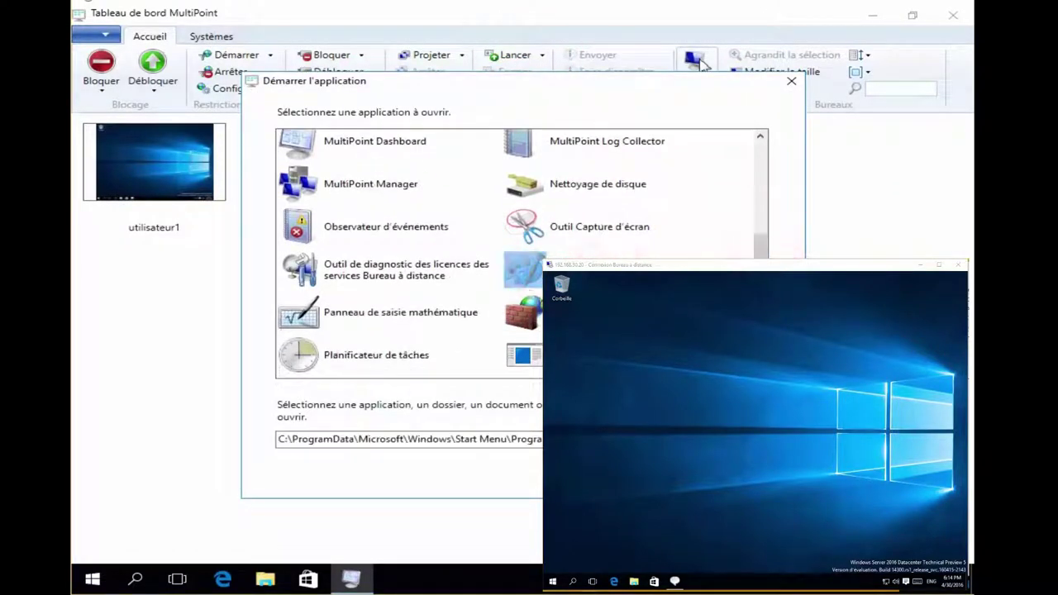
{"action": "key", "text": "Return"}
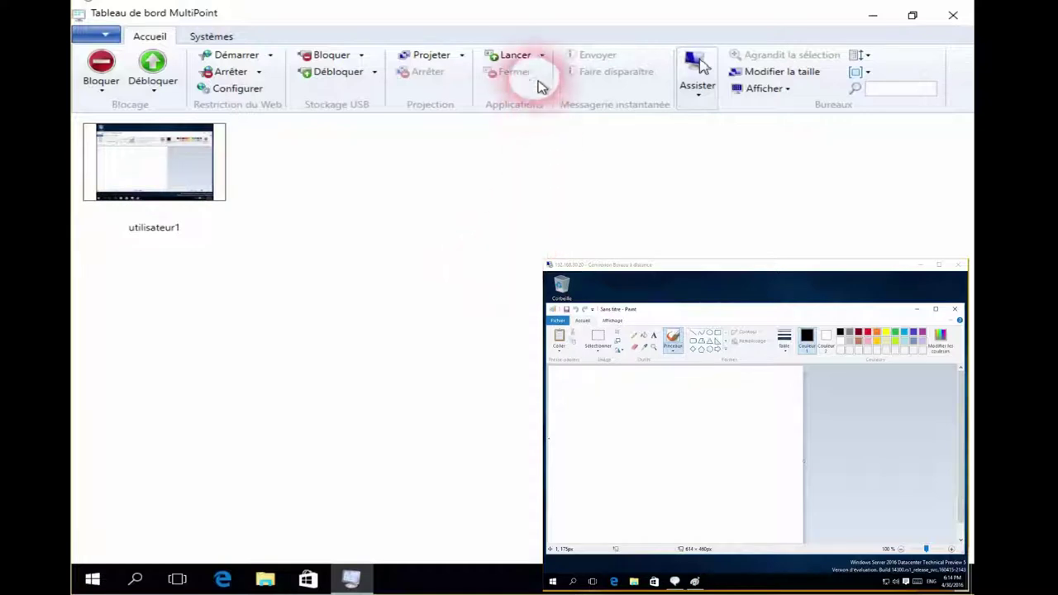
Close the 'Sans titre - Paint' window on utilisateur1's desktop
{"action": "left_click", "coordinate": [193, 184]}
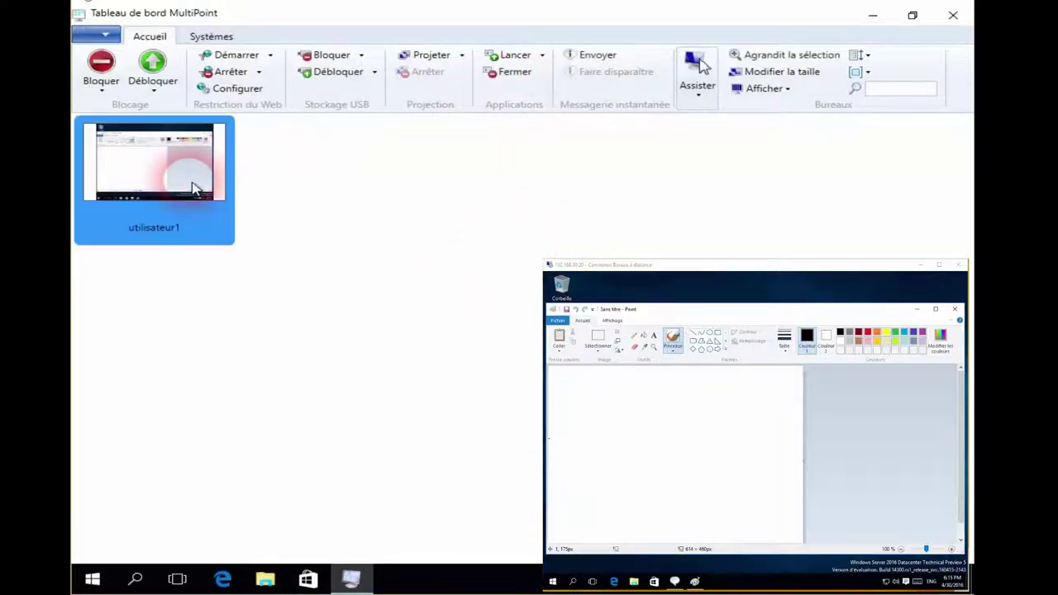
{"action": "left_click", "coordinate": [510, 71]}
{"action": "left_click", "coordinate": [323, 258]}
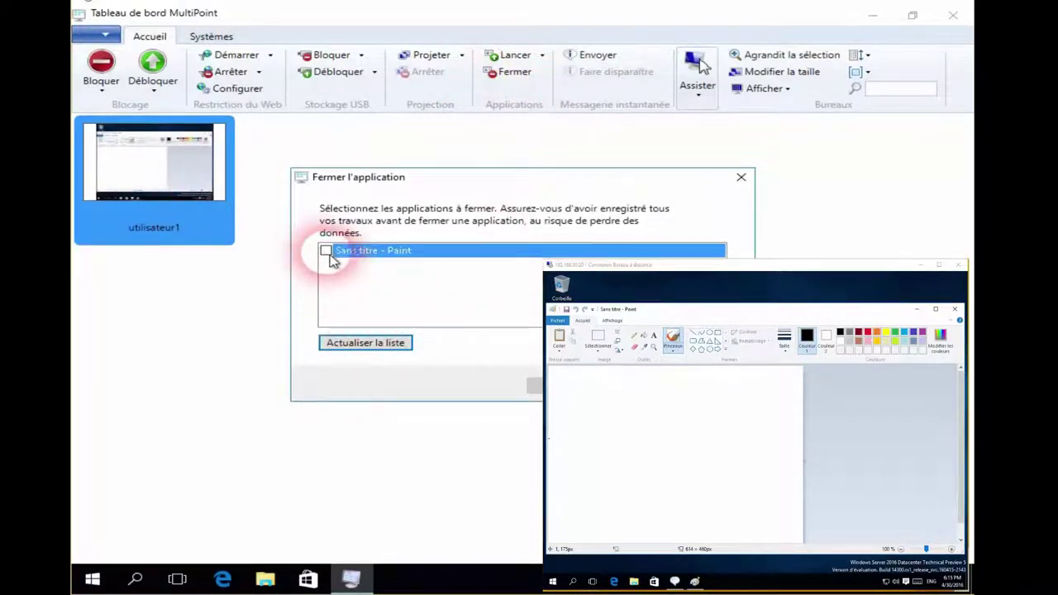
{"action": "left_click", "coordinate": [369, 343]}
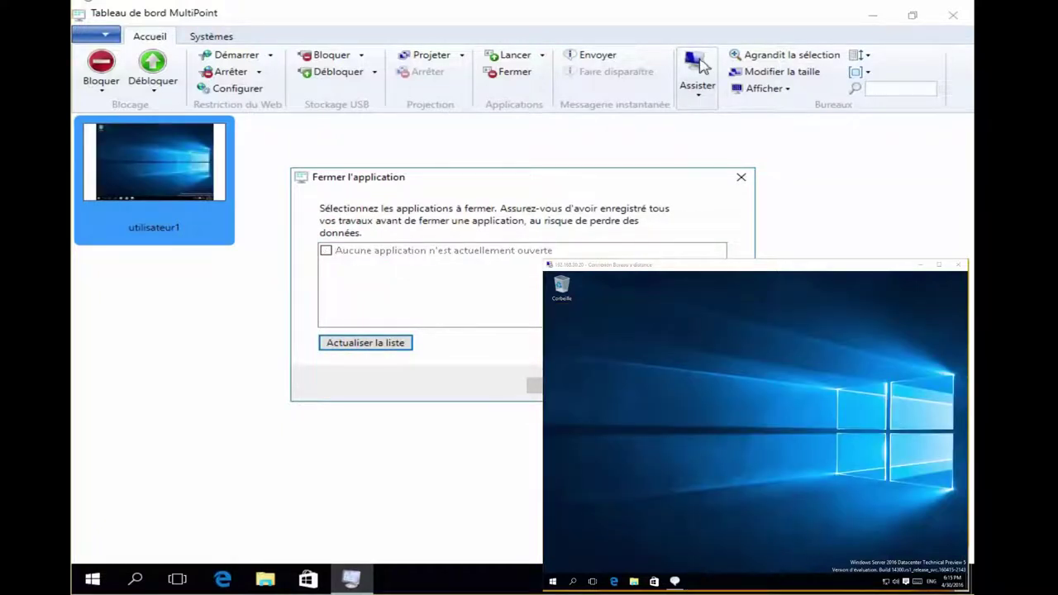
{"action": "left_click", "coordinate": [533, 385]}
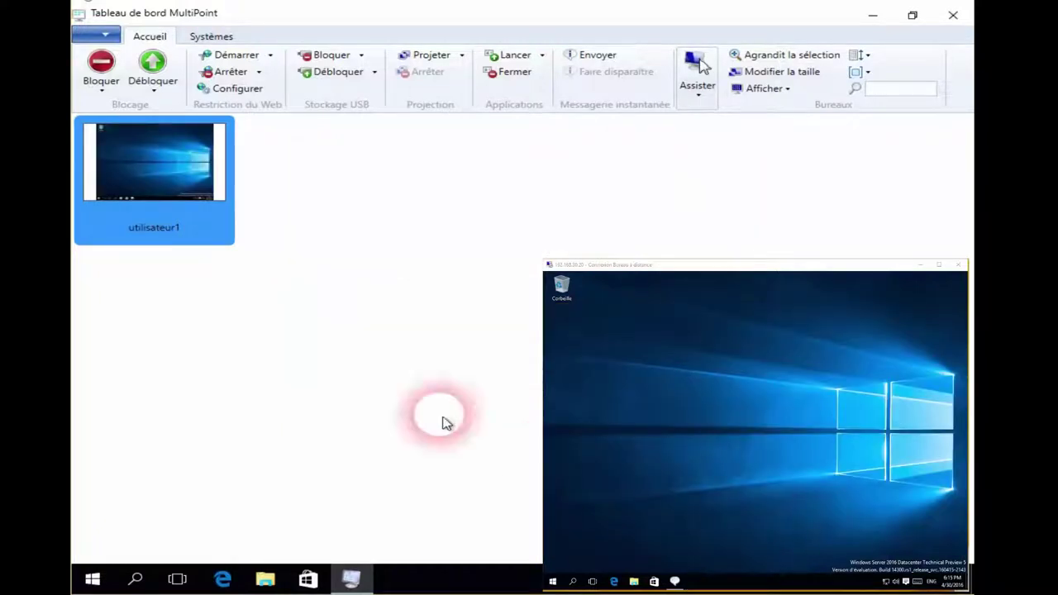
Lock utilisateur1's desktop to the Station bloquée screen, then unlock it again
{"action": "left_click", "coordinate": [101, 92]}
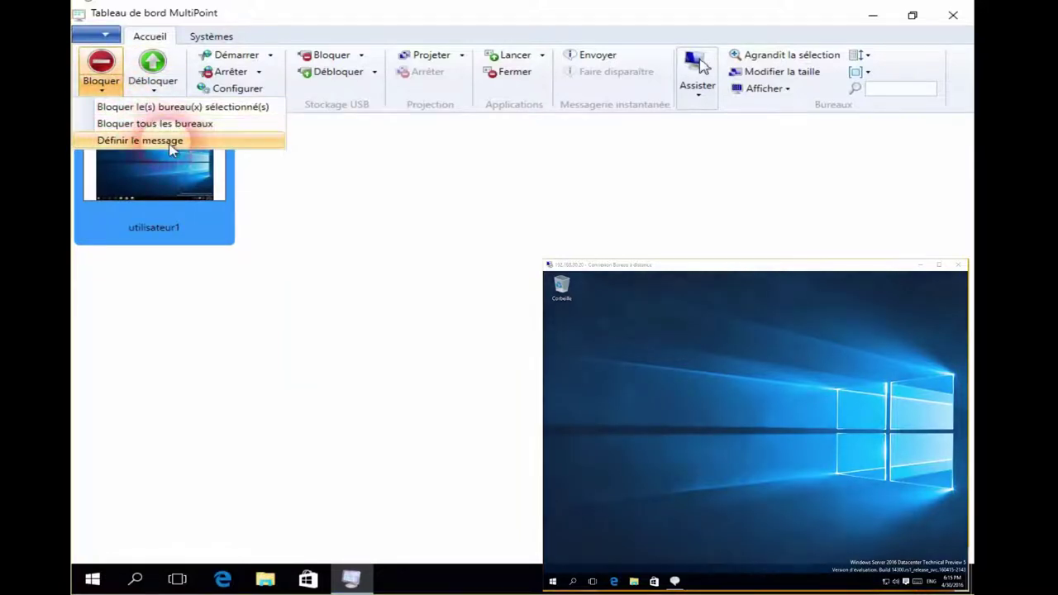
{"action": "left_click", "coordinate": [340, 197]}
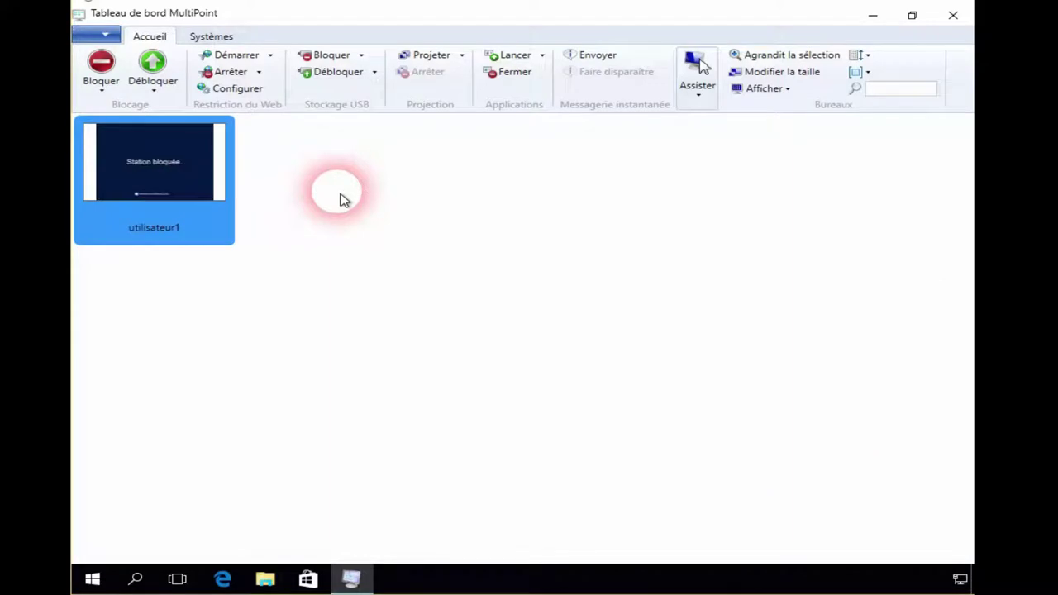
{"action": "left_click", "coordinate": [154, 89]}
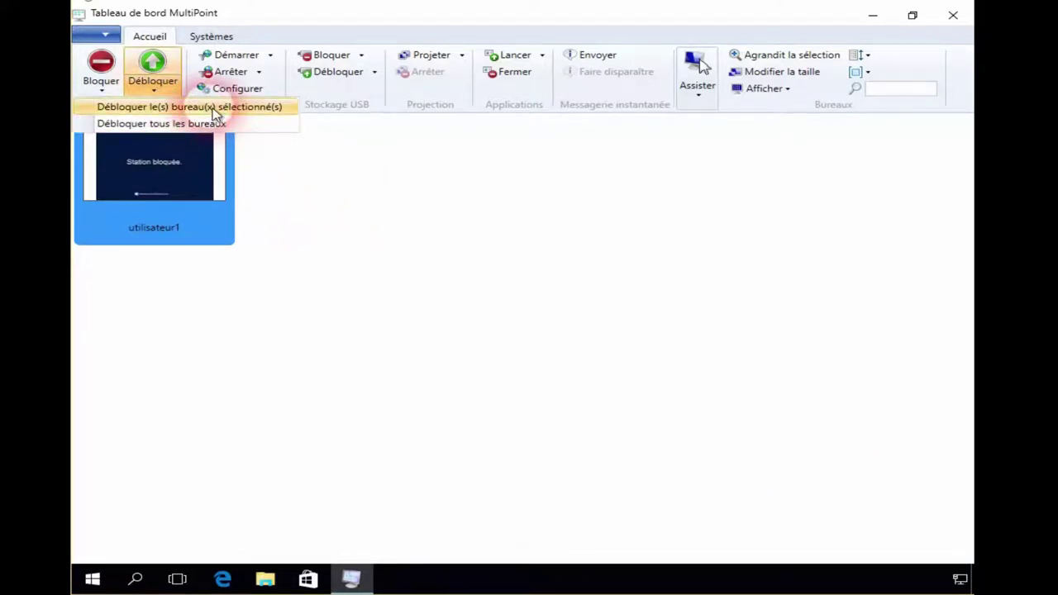
{"action": "left_click", "coordinate": [318, 206]}
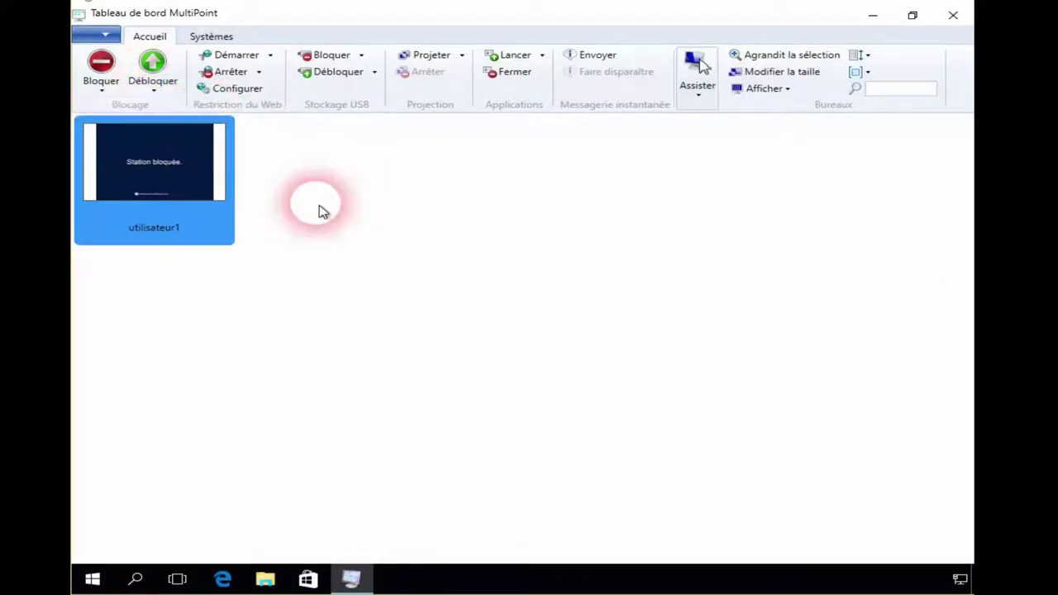
Open and dismiss the start and stop web-restriction options without changes
{"action": "left_click", "coordinate": [271, 56]}
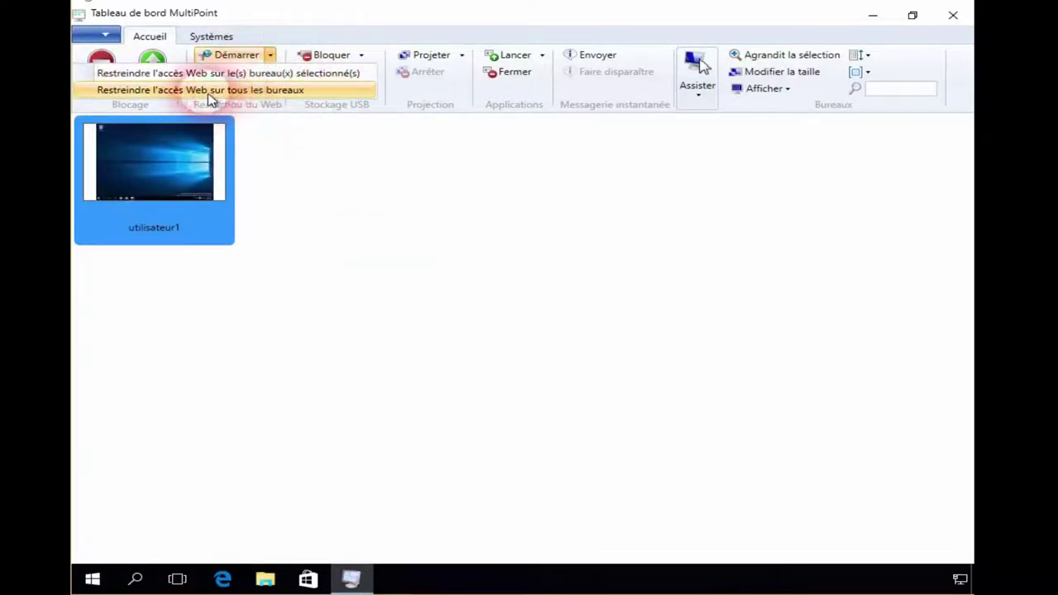
{"action": "left_click", "coordinate": [337, 182]}
{"action": "left_click", "coordinate": [260, 73]}
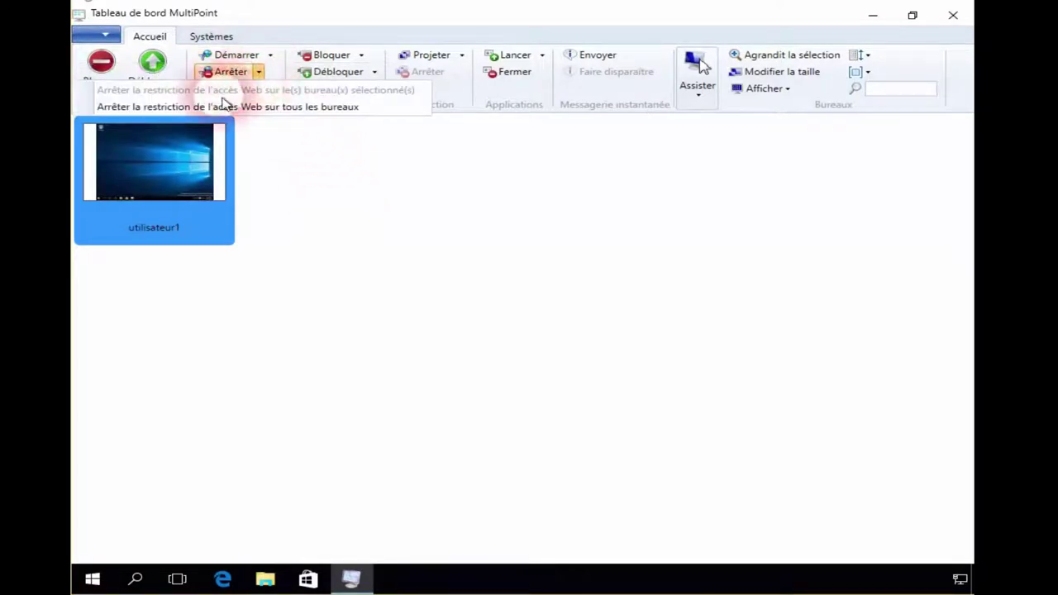
{"action": "left_click", "coordinate": [359, 218]}
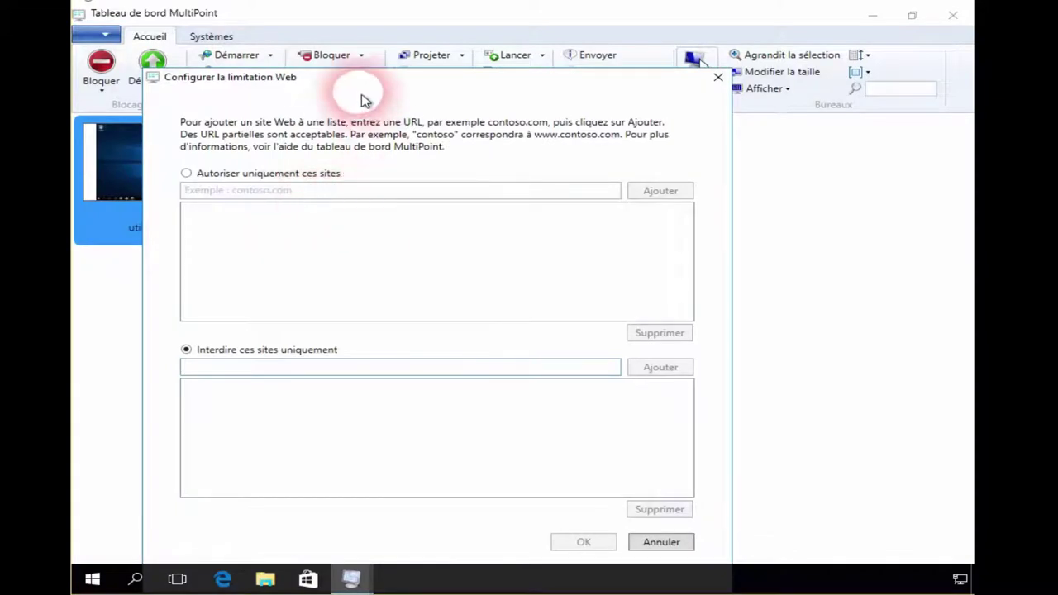
Close the empty web limitation settings and block USB storage on all stations
{"action": "left_click_drag", "start_coordinate": [355, 79], "coordinate": [319, 47]}
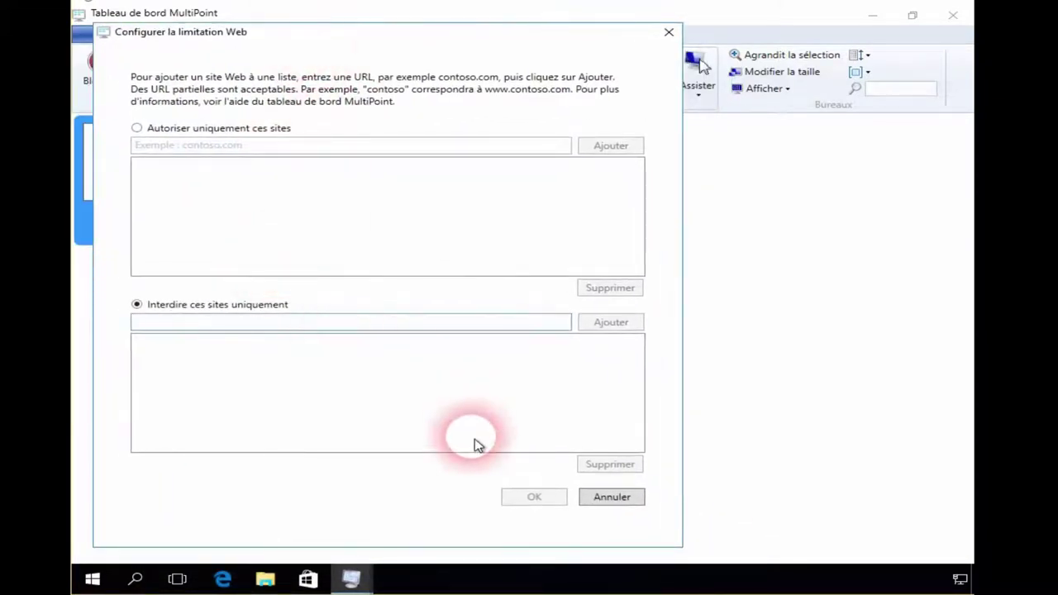
{"action": "left_click", "coordinate": [636, 501]}
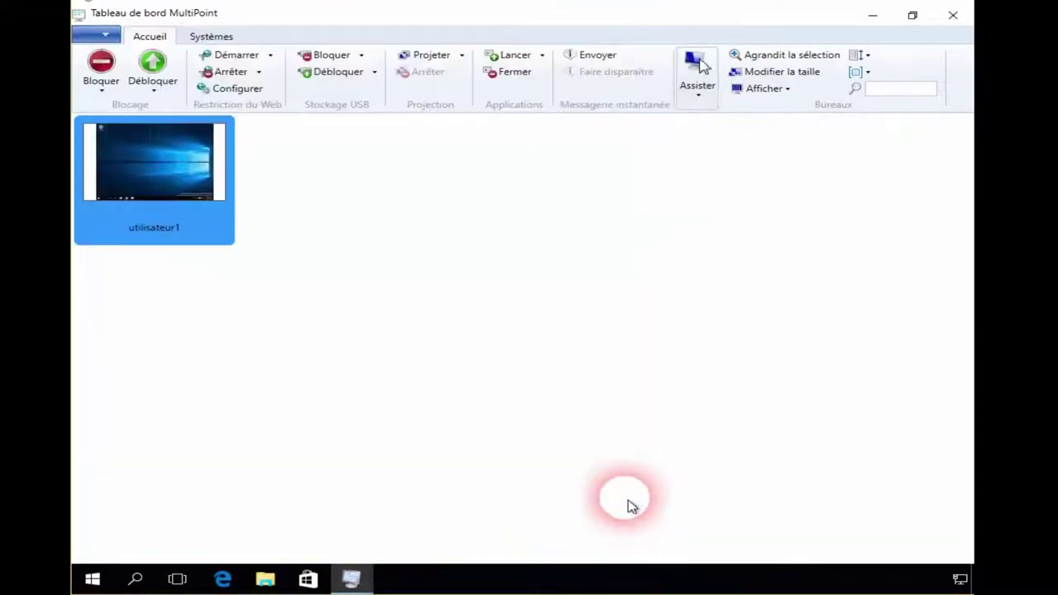
{"action": "left_click", "coordinate": [362, 55]}
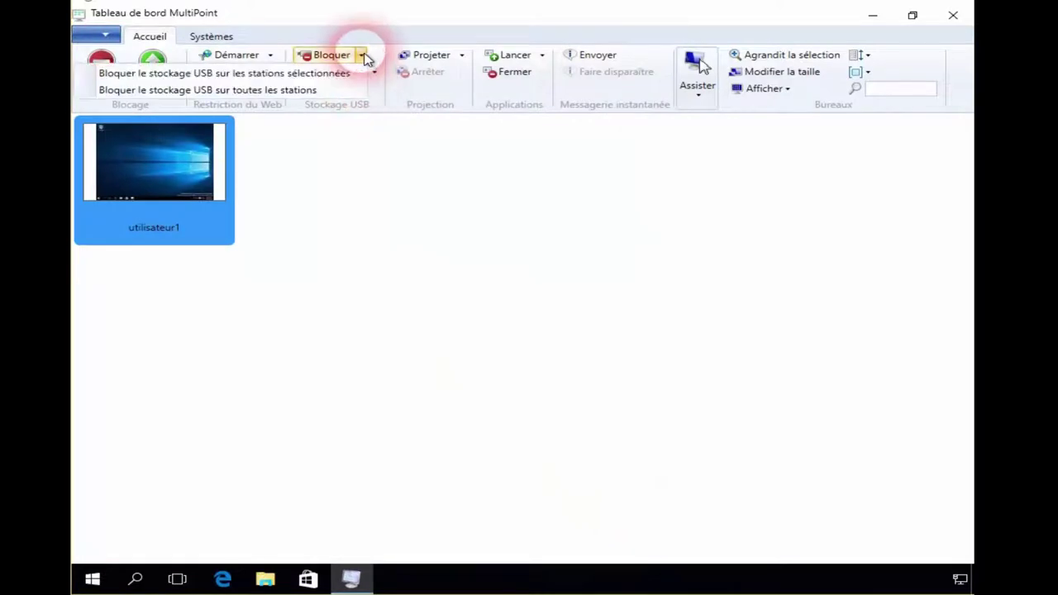
{"action": "left_click", "coordinate": [318, 93]}
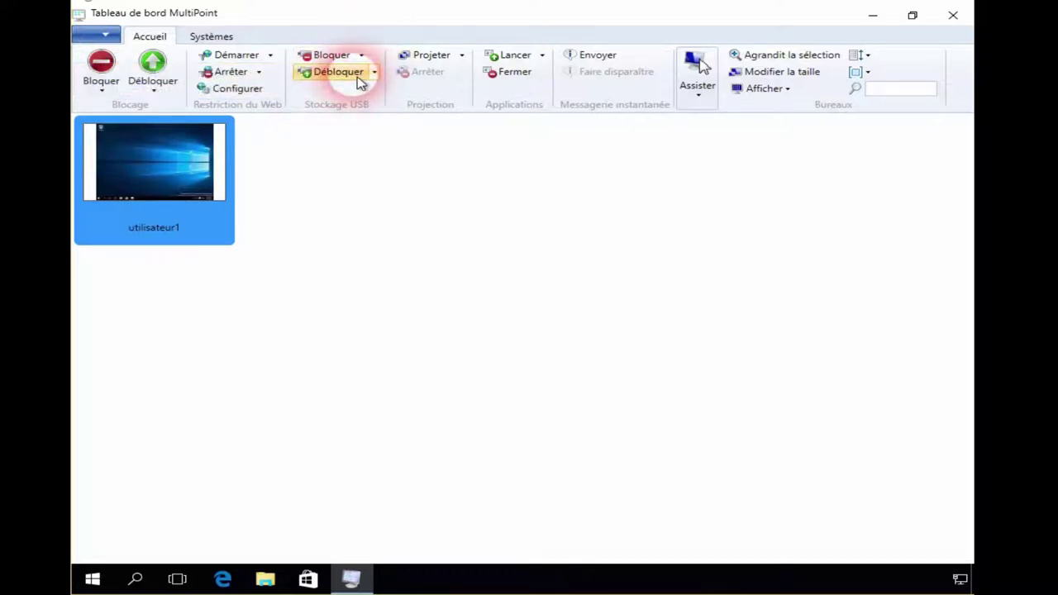
Project the server desktop onto all stations, confirm with OK, then stop projecting
{"action": "left_click", "coordinate": [462, 58]}
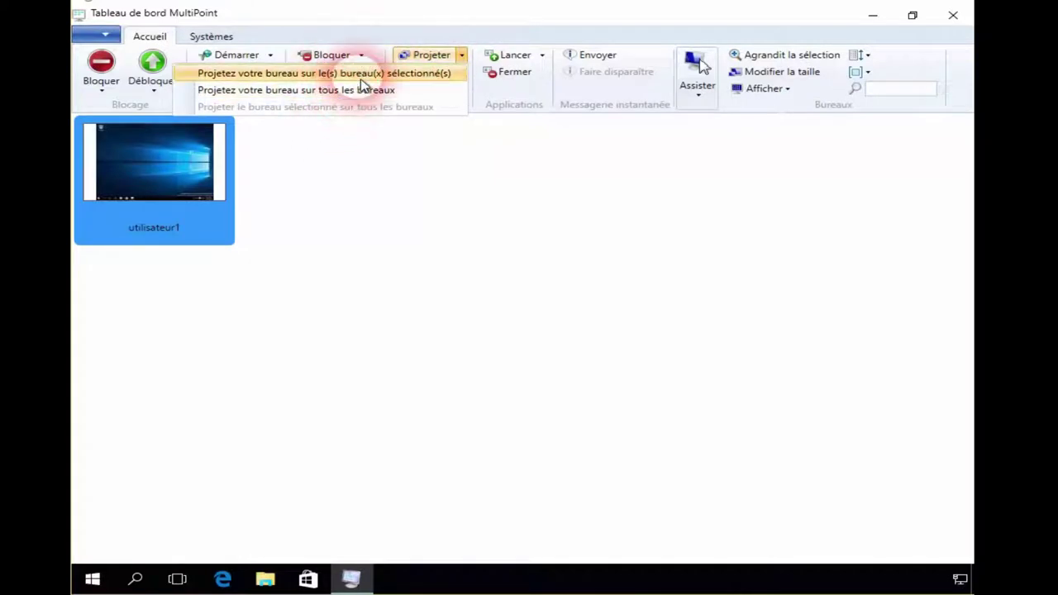
{"action": "left_click", "coordinate": [360, 90]}
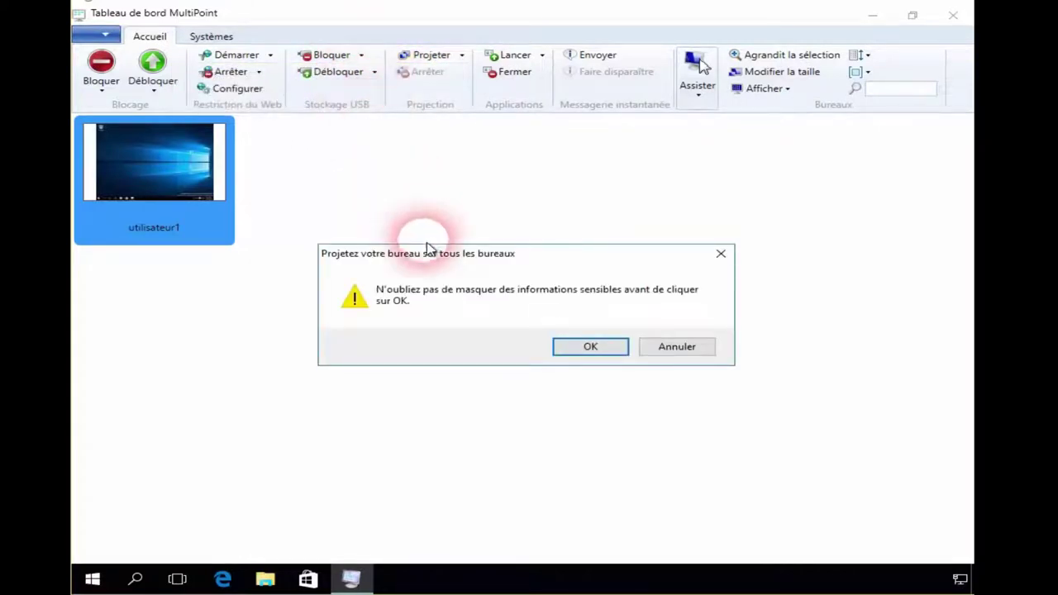
{"action": "left_click", "coordinate": [585, 352]}
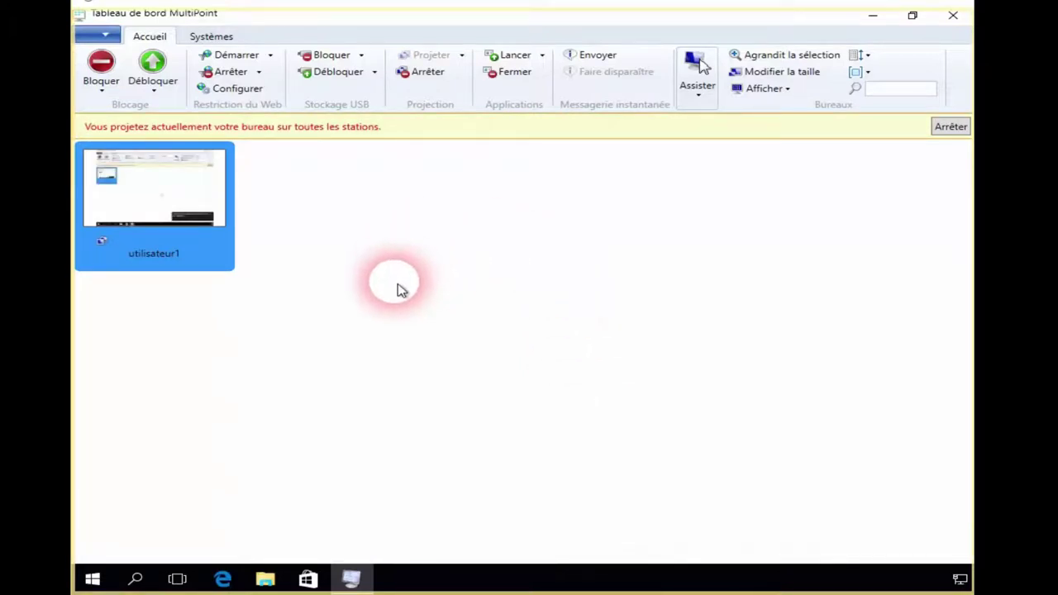
{"action": "left_click", "coordinate": [429, 78]}
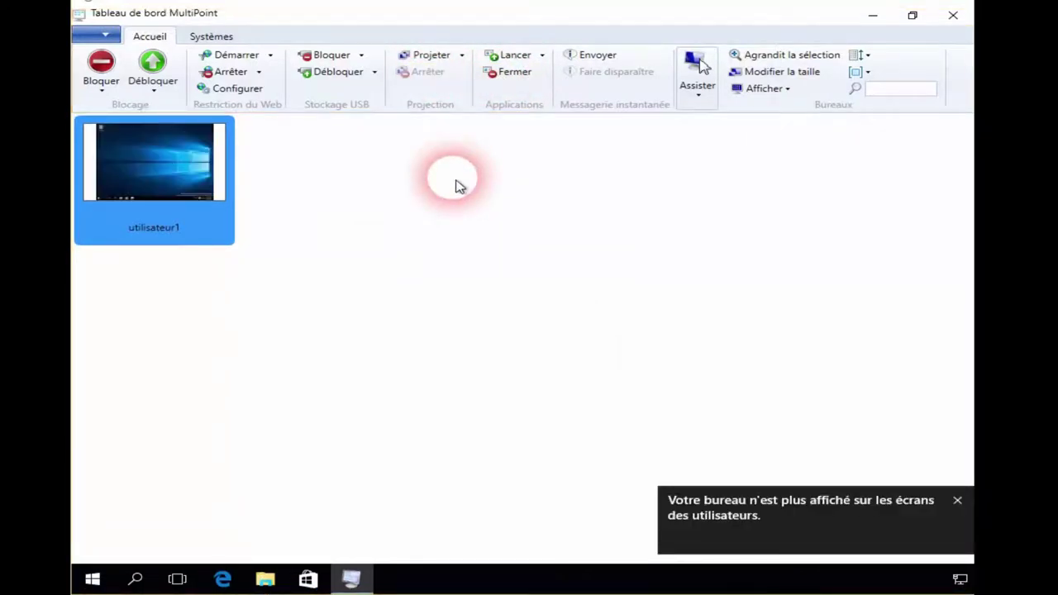
Take control of utilisateur1's session, then return to the dashboard
{"action": "left_click", "coordinate": [698, 95]}
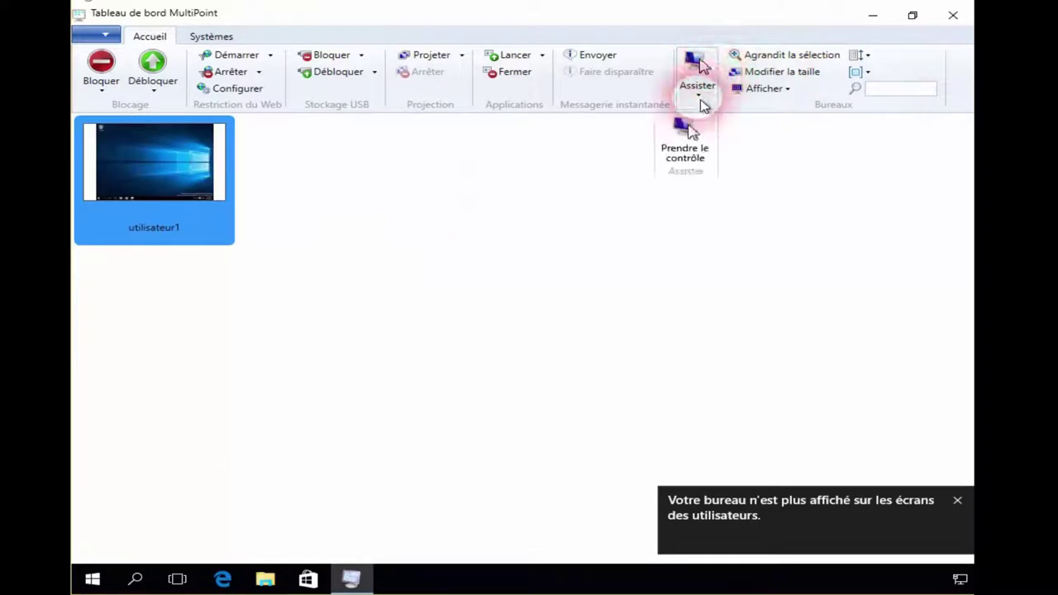
{"action": "left_click", "coordinate": [691, 152]}
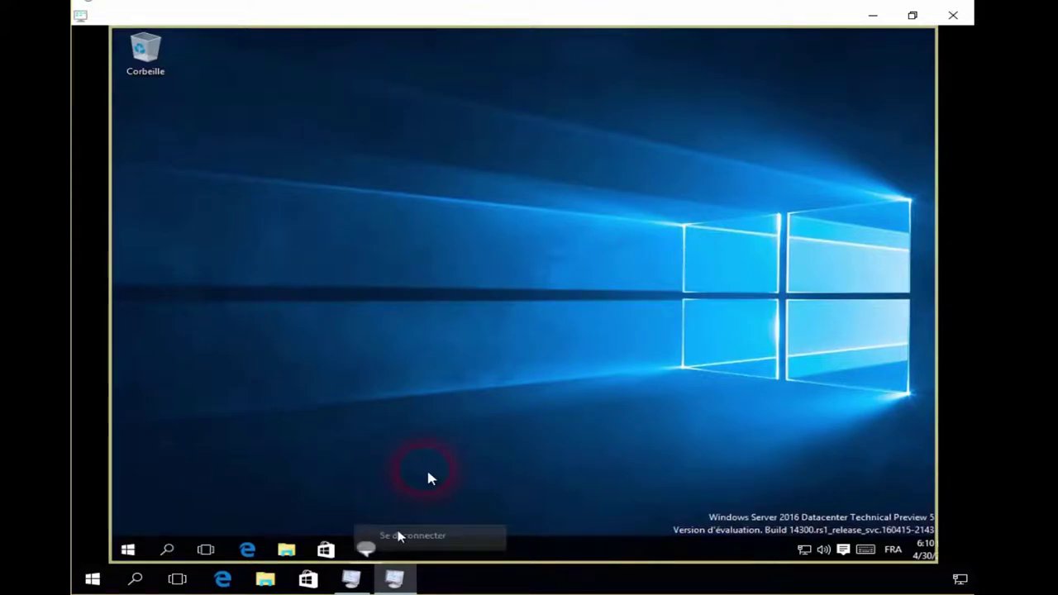
{"action": "left_click", "coordinate": [396, 581]}
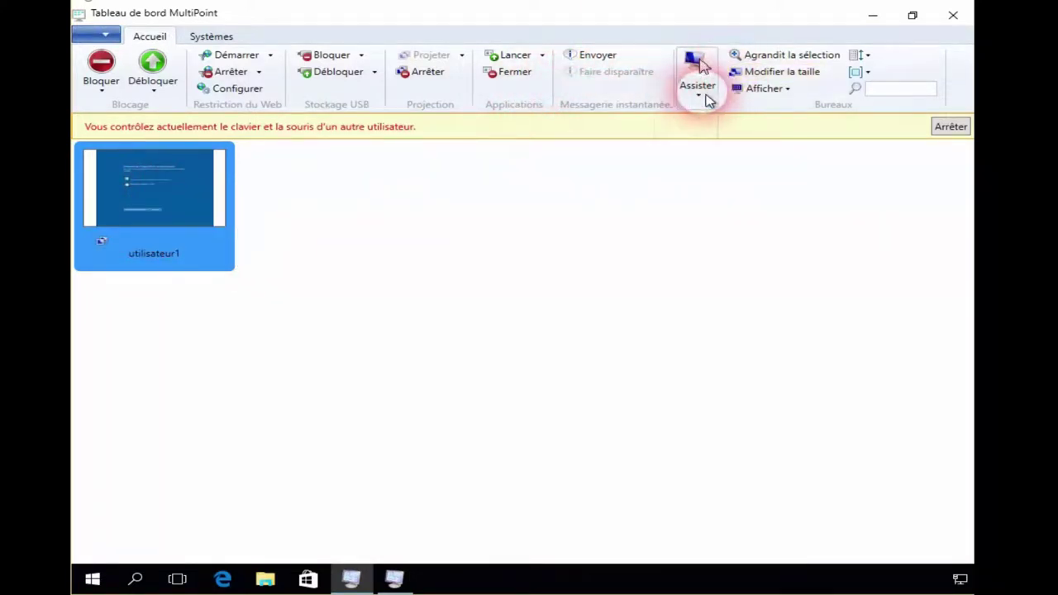
Stop controlling utilisateur1's session and start an instant message to them
{"action": "left_click", "coordinate": [708, 99]}
{"action": "left_click", "coordinate": [687, 276]}
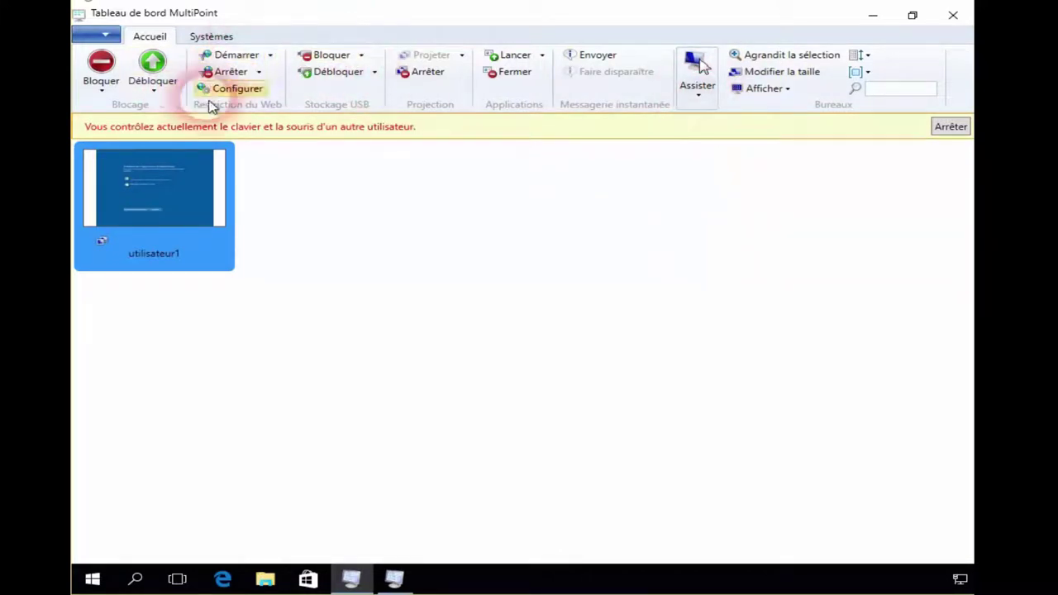
{"action": "left_click", "coordinate": [425, 73]}
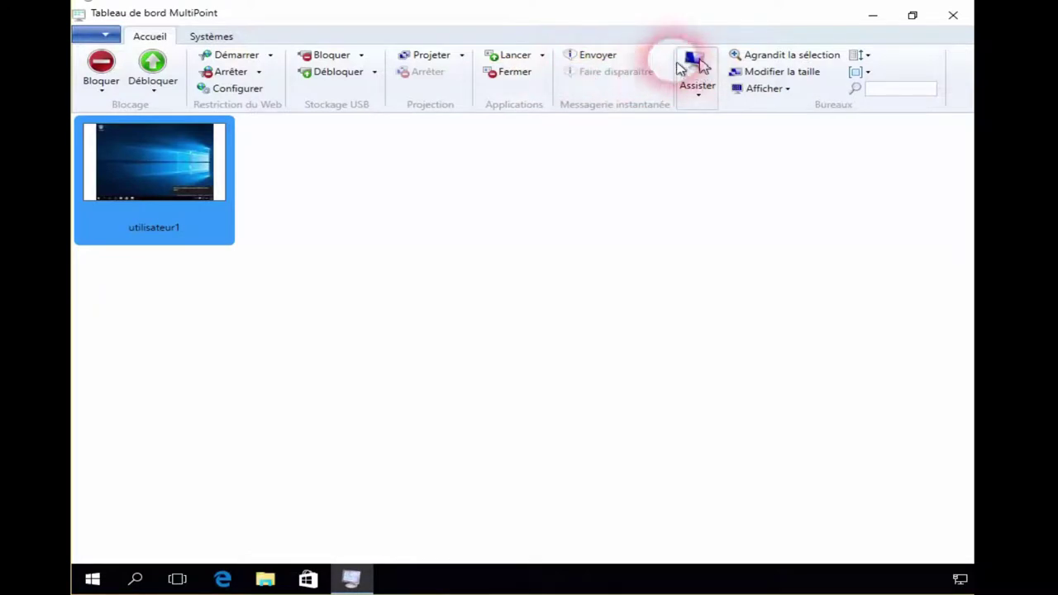
{"action": "left_click", "coordinate": [608, 59]}
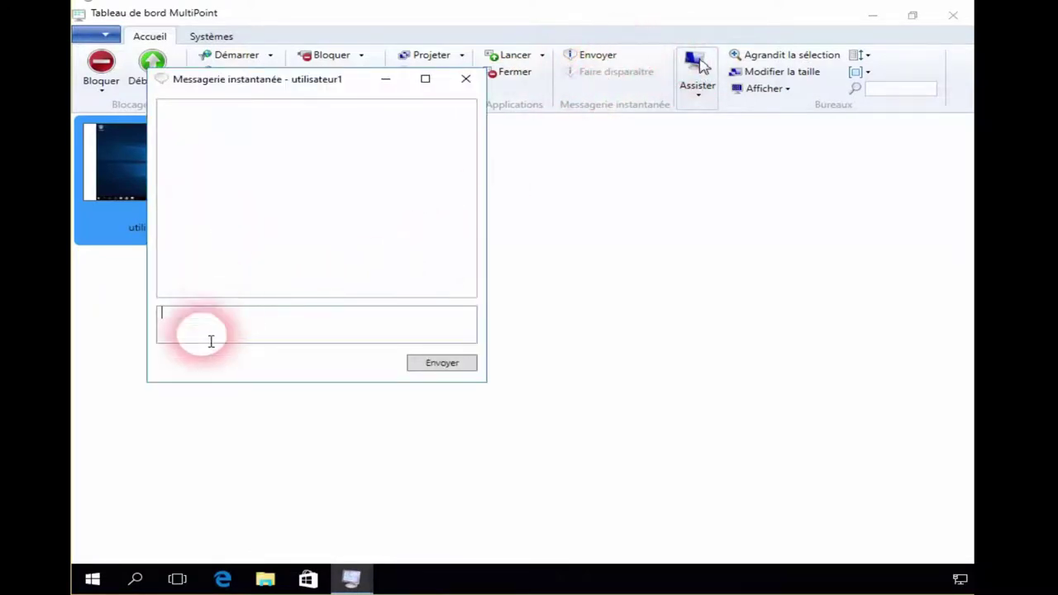
Send 'ceci est un test' to utilisateur1, read the 'merci' reply, and close the chat
{"action": "type", "text": "ceci est un t"}
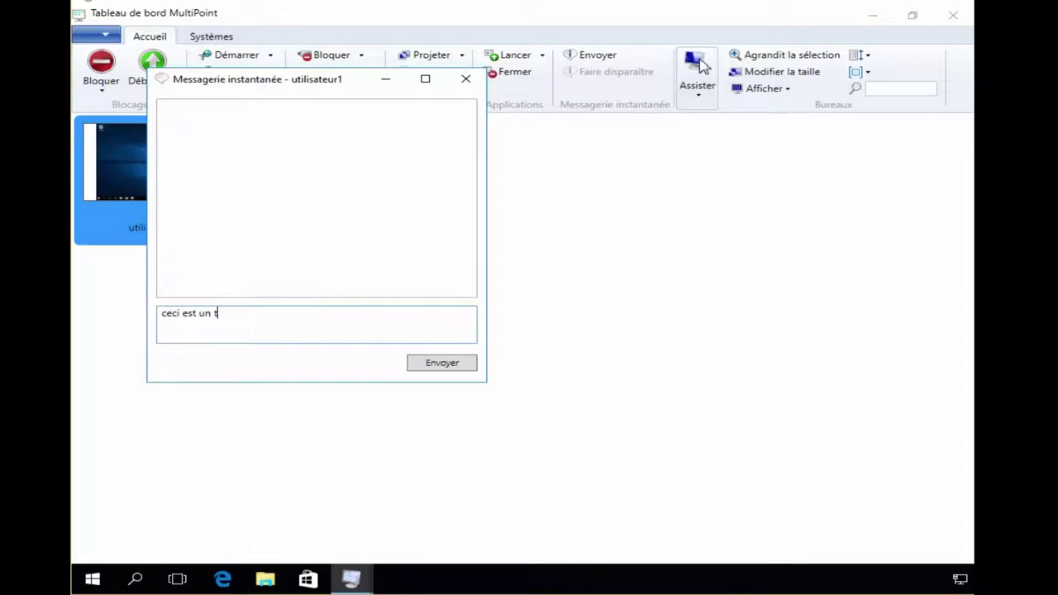
{"action": "type", "text": "est"}
{"action": "key", "text": "Return"}
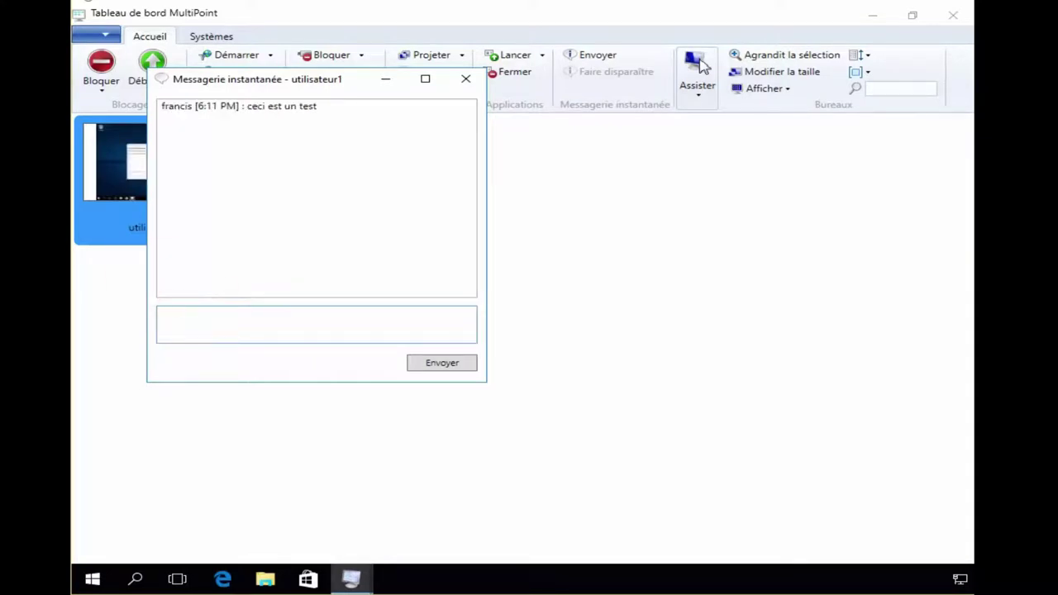
{"action": "left_click", "coordinate": [324, 347]}
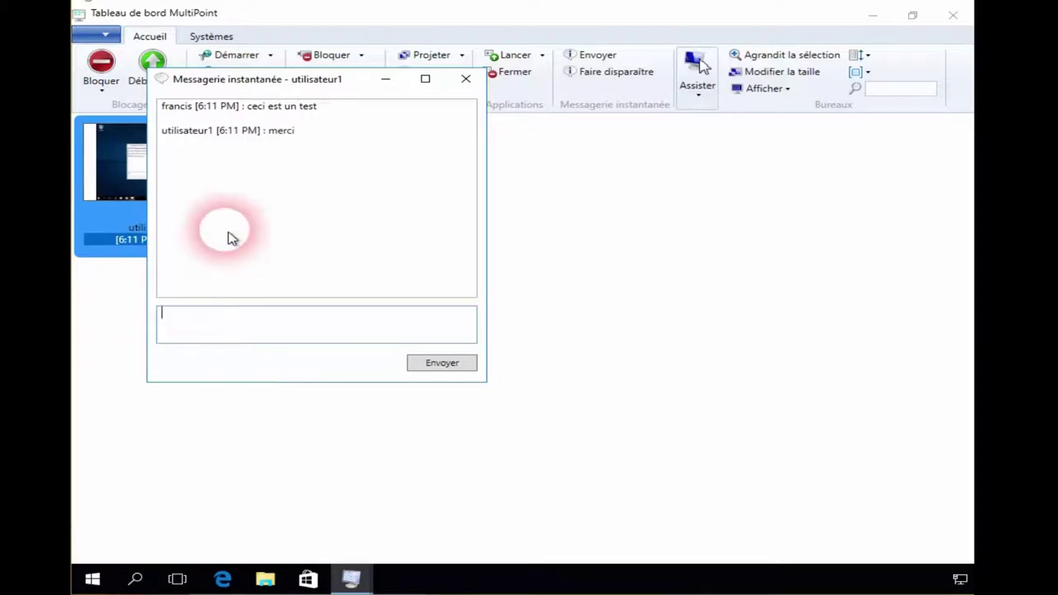
{"action": "left_click", "coordinate": [512, 445]}
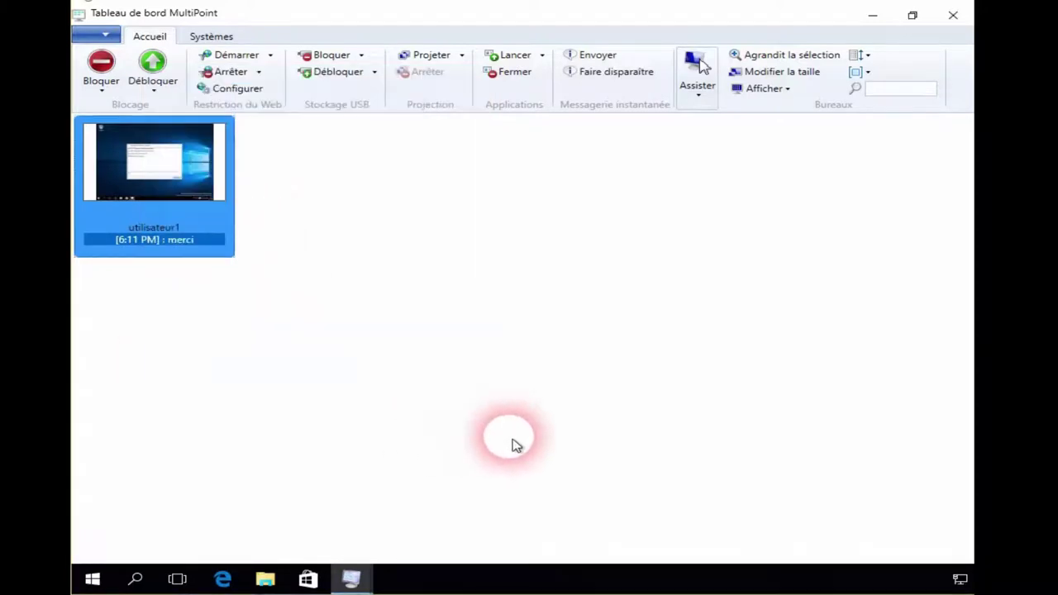
Launch MultiPoint Manager from All apps and approve the User Account Control prompt
{"action": "left_click", "coordinate": [643, 76]}
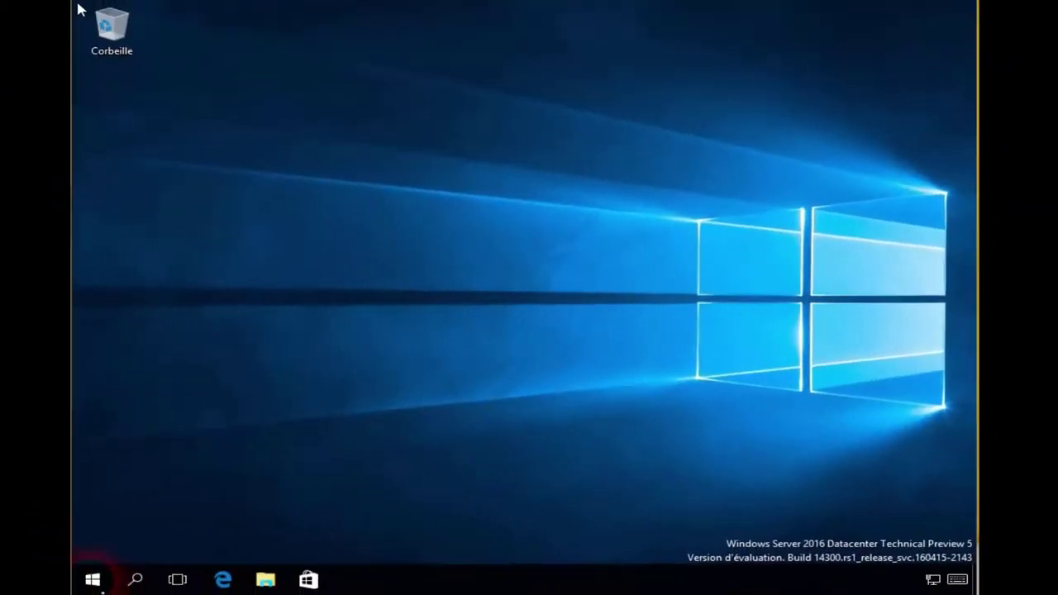
{"action": "left_click", "coordinate": [92, 582]}
{"action": "left_click", "coordinate": [92, 582]}
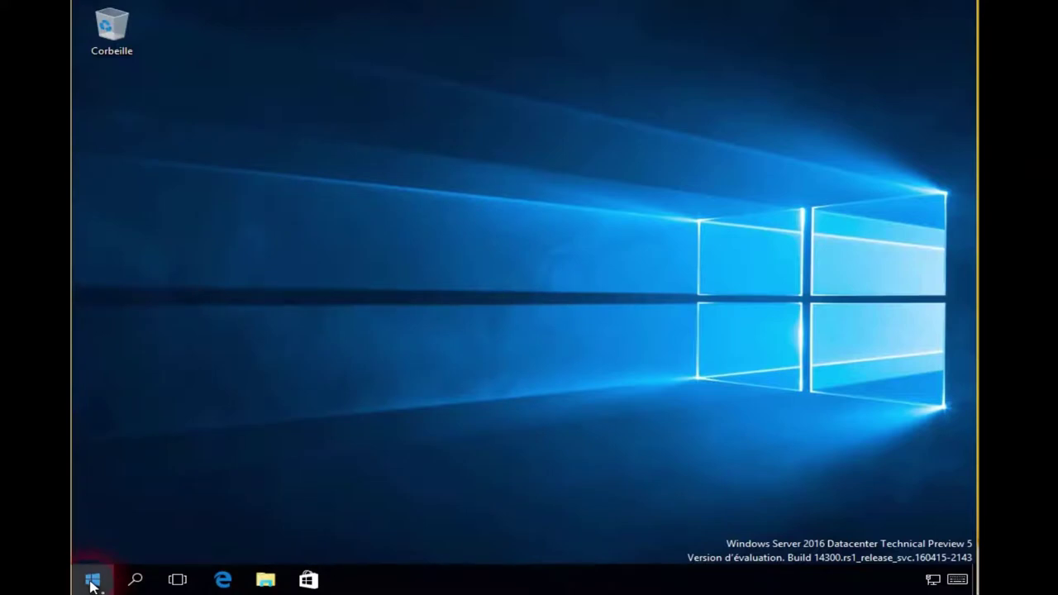
{"action": "left_click", "coordinate": [92, 581]}
{"action": "left_click", "coordinate": [132, 547]}
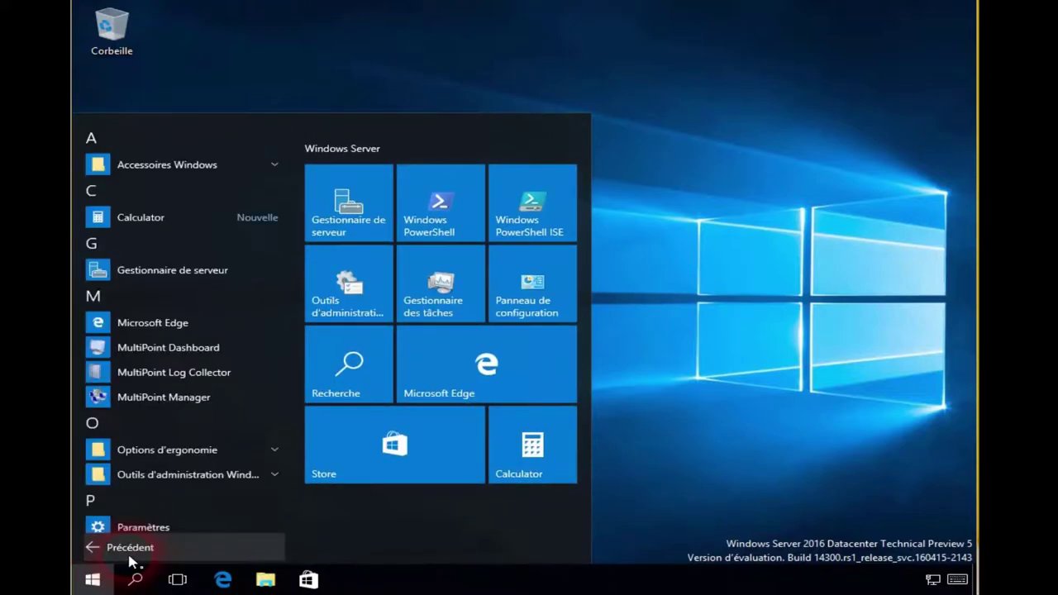
{"action": "left_click", "coordinate": [157, 400]}
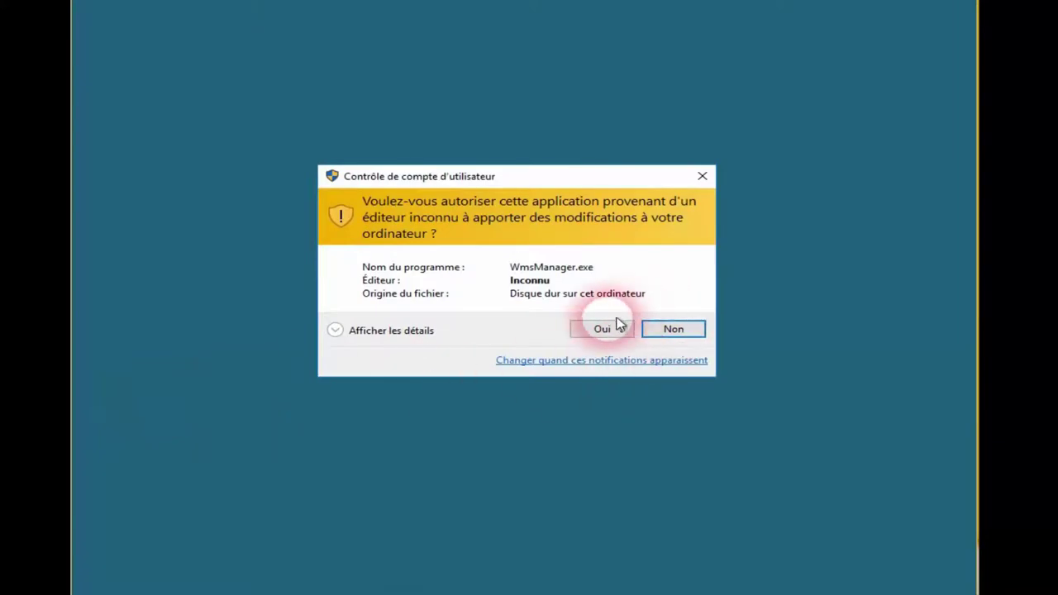
{"action": "left_click", "coordinate": [609, 327]}
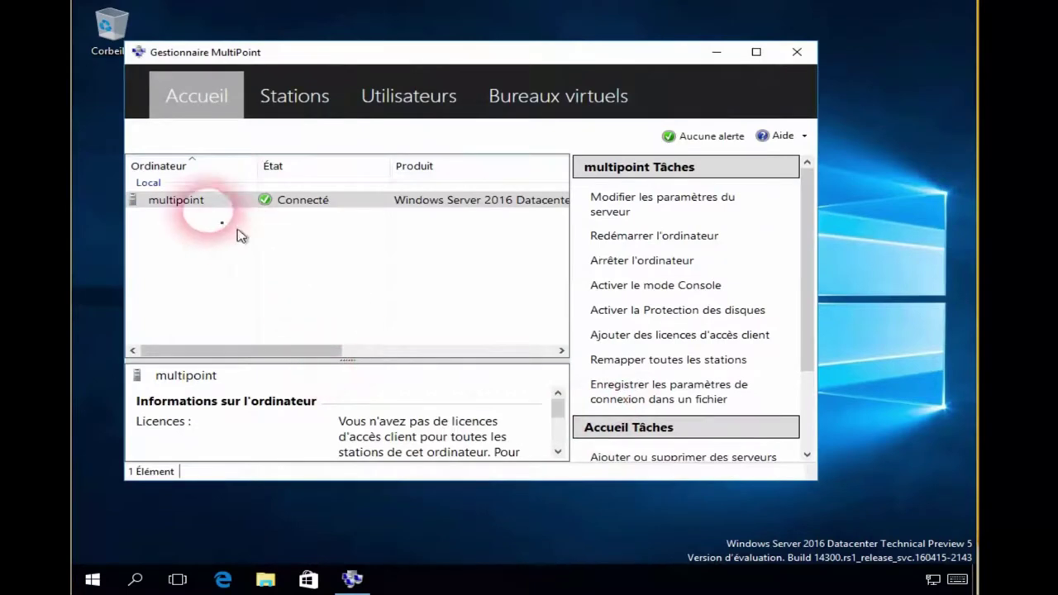
Review the Stations, Utilisateurs and Bureaux virtuels tabs, then return to the Accueil overview and its Tâches links
{"action": "left_click", "coordinate": [321, 100]}
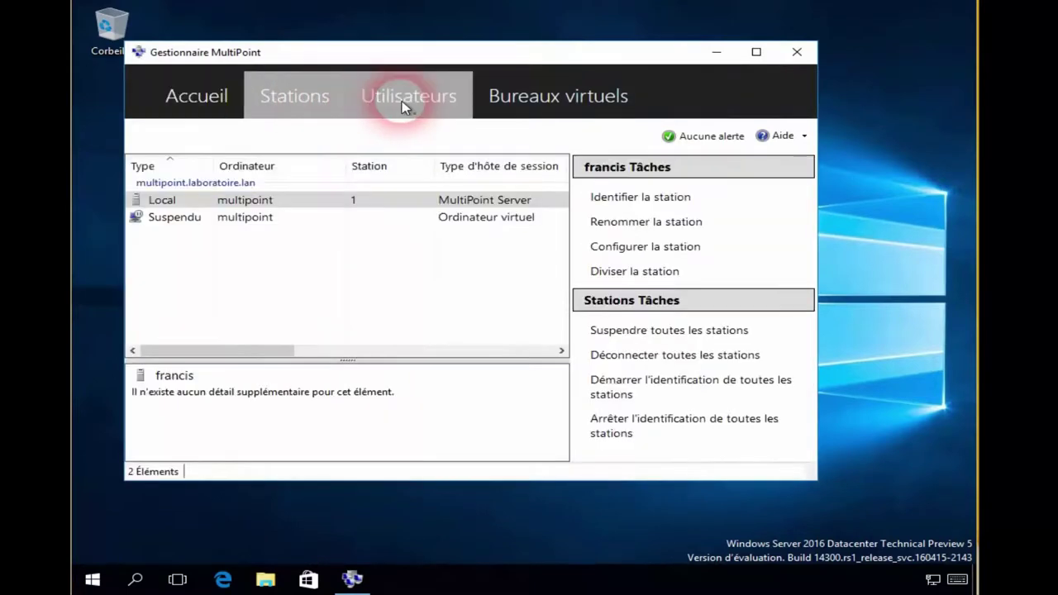
{"action": "left_click", "coordinate": [205, 252]}
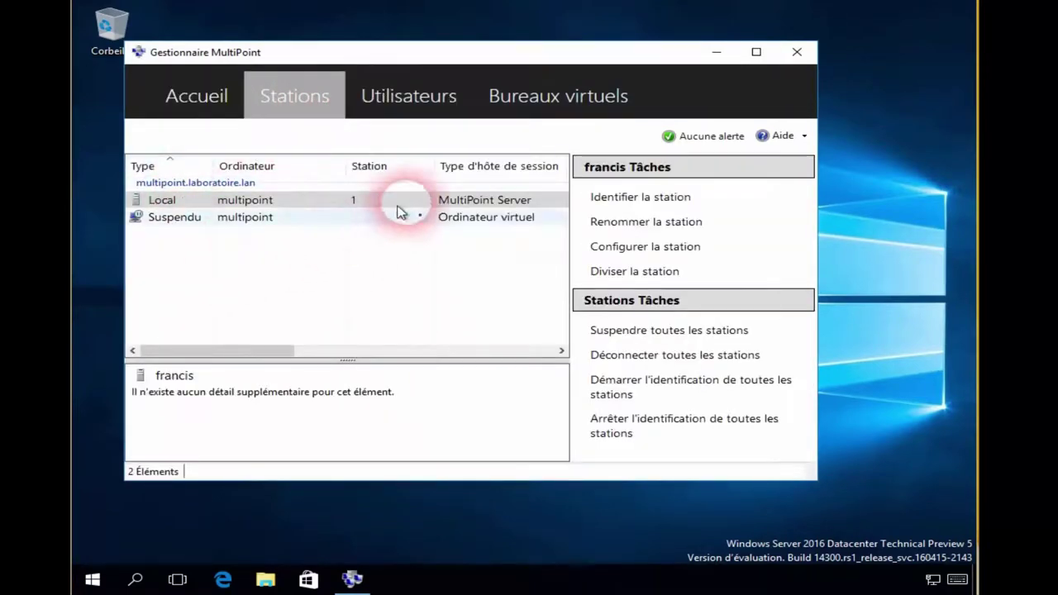
{"action": "left_click", "coordinate": [430, 112]}
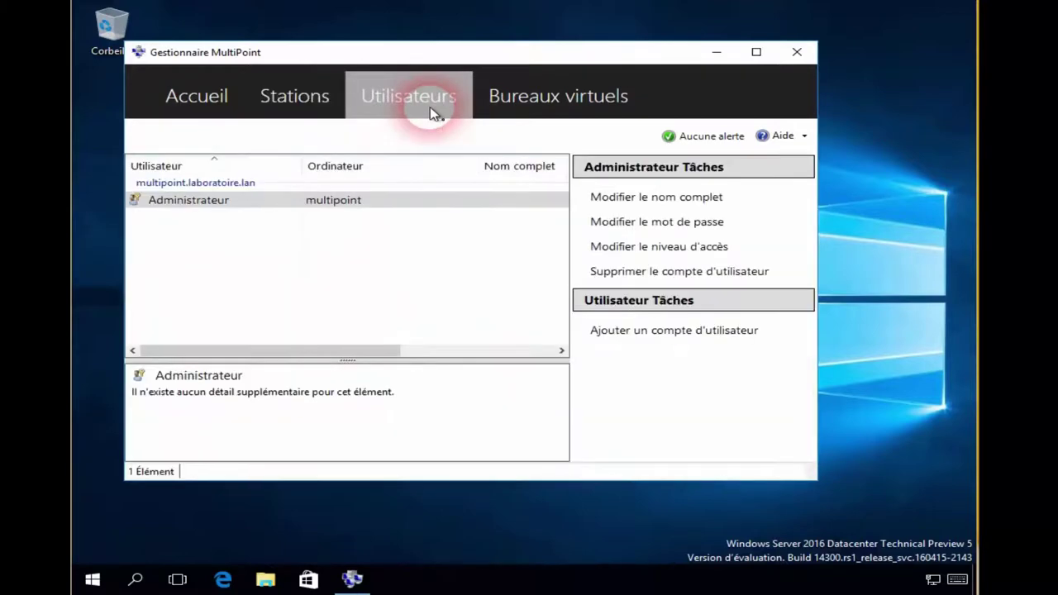
{"action": "left_click", "coordinate": [570, 114]}
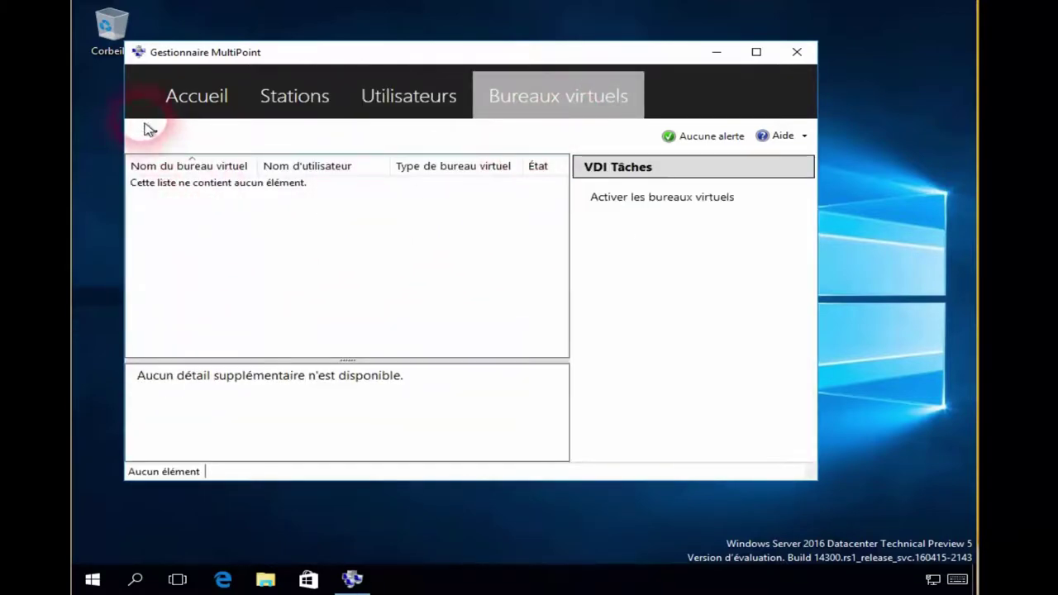
{"action": "left_click", "coordinate": [173, 102]}
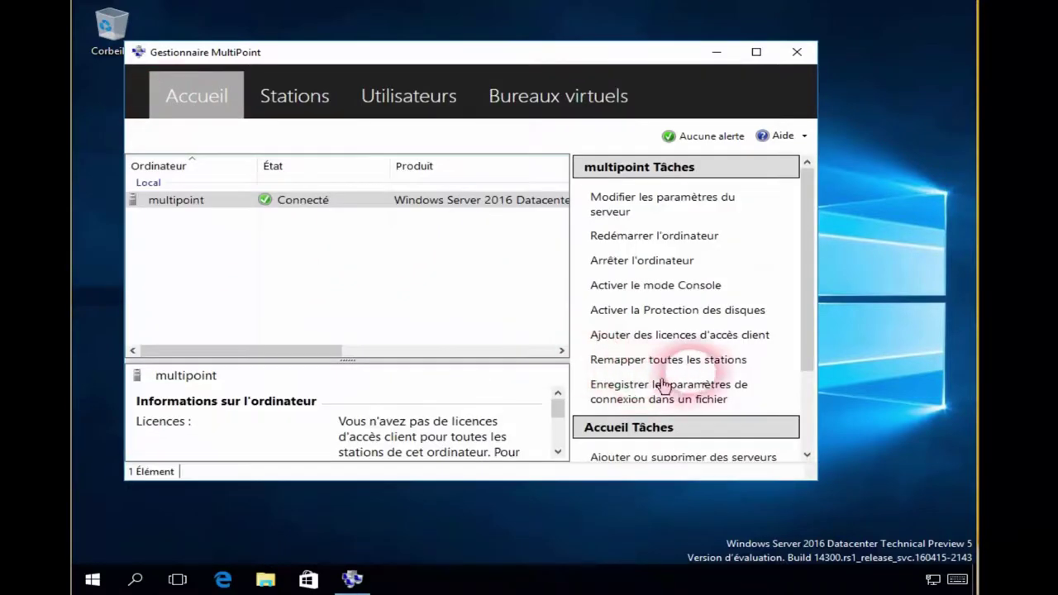
{"action": "left_click", "coordinate": [807, 430]}
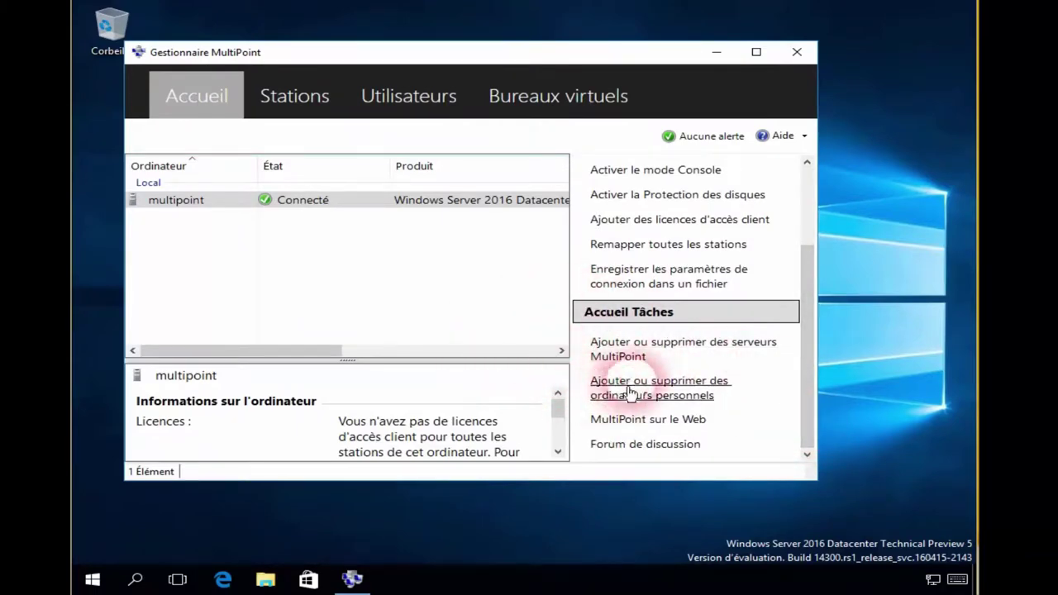
Add multipoint2.laboratoire.lan from the discovered servers to the managed MultiPoint server list
{"action": "left_click", "coordinate": [629, 358]}
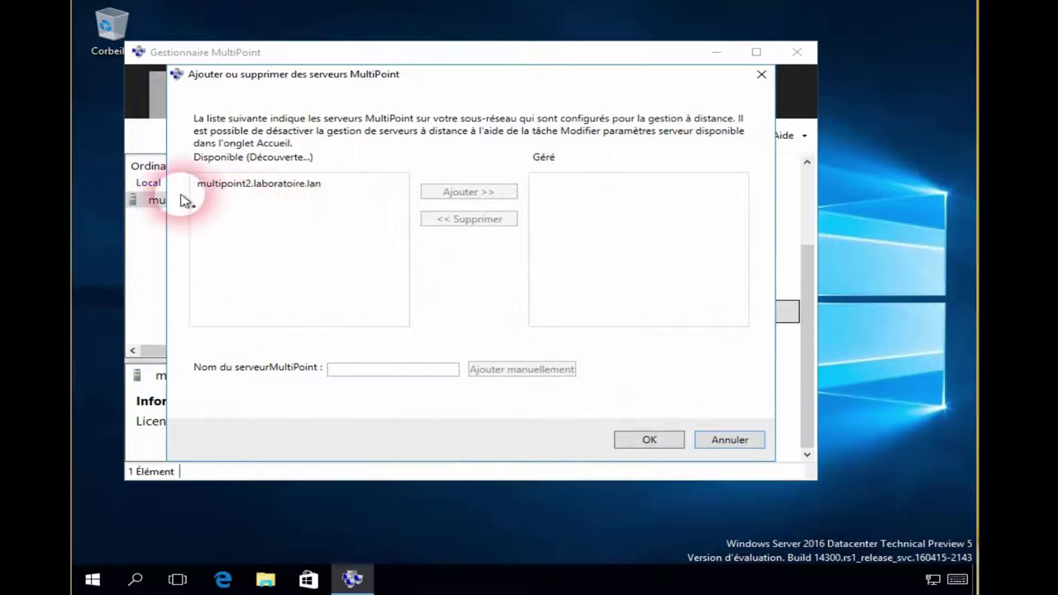
{"action": "left_click", "coordinate": [231, 185]}
{"action": "left_click", "coordinate": [488, 194]}
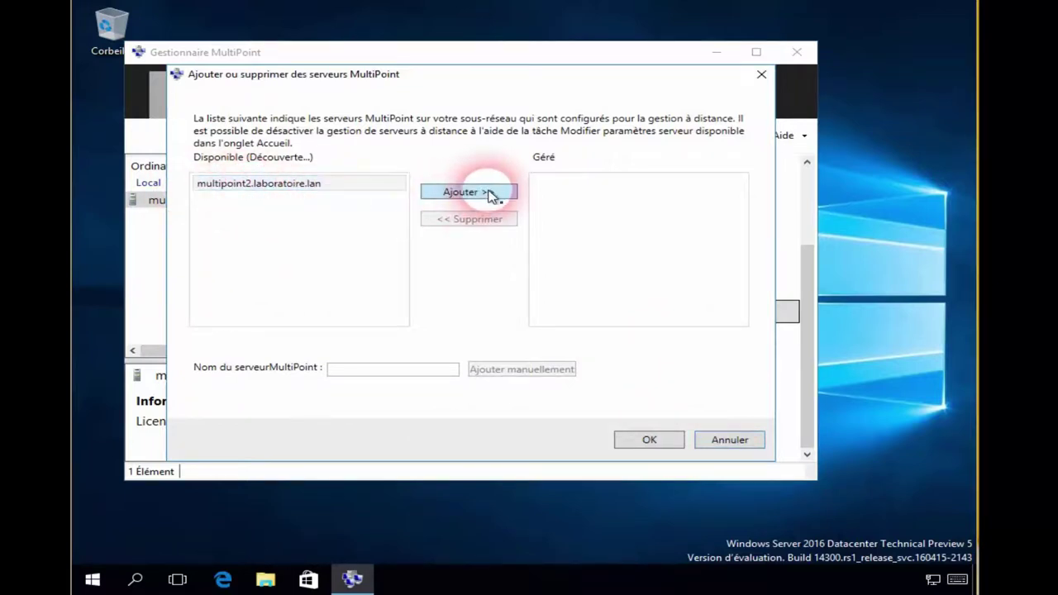
{"action": "left_click", "coordinate": [650, 439]}
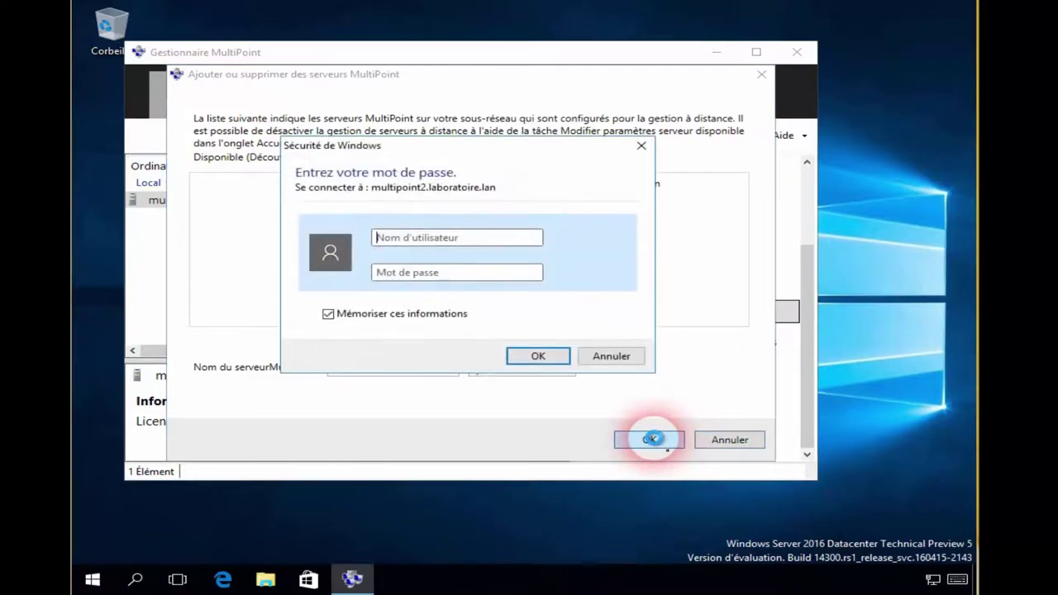
Submit credentials for multipoint2 in the Windows Security prompt
{"action": "type", "text": "francis"}
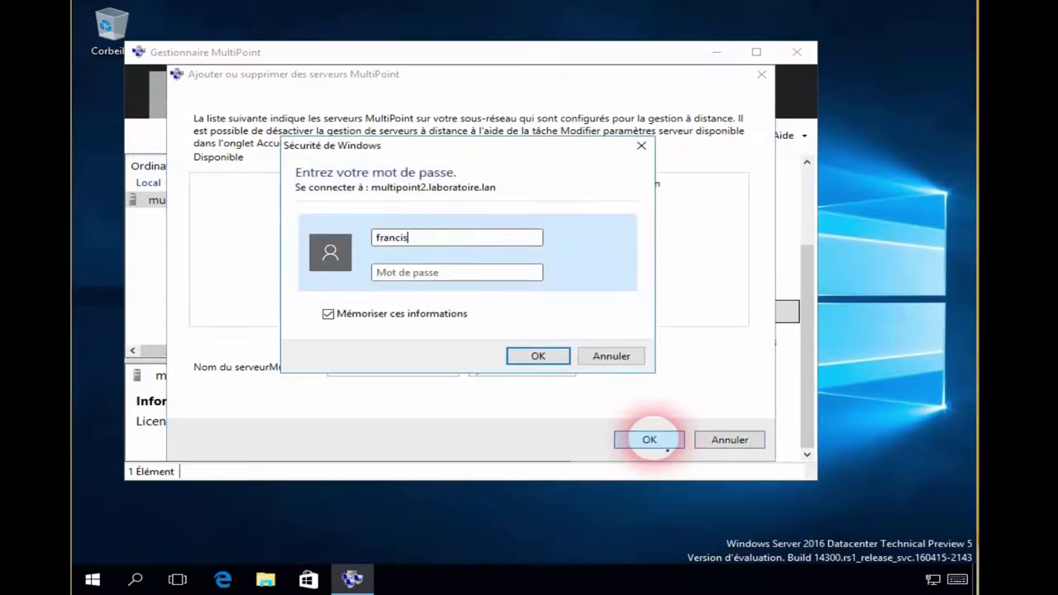
{"action": "key", "text": "ctrl+a"}
{"action": "key", "text": "End"}
{"action": "type", "text": "•••••"}
{"action": "key", "text": "Return"}
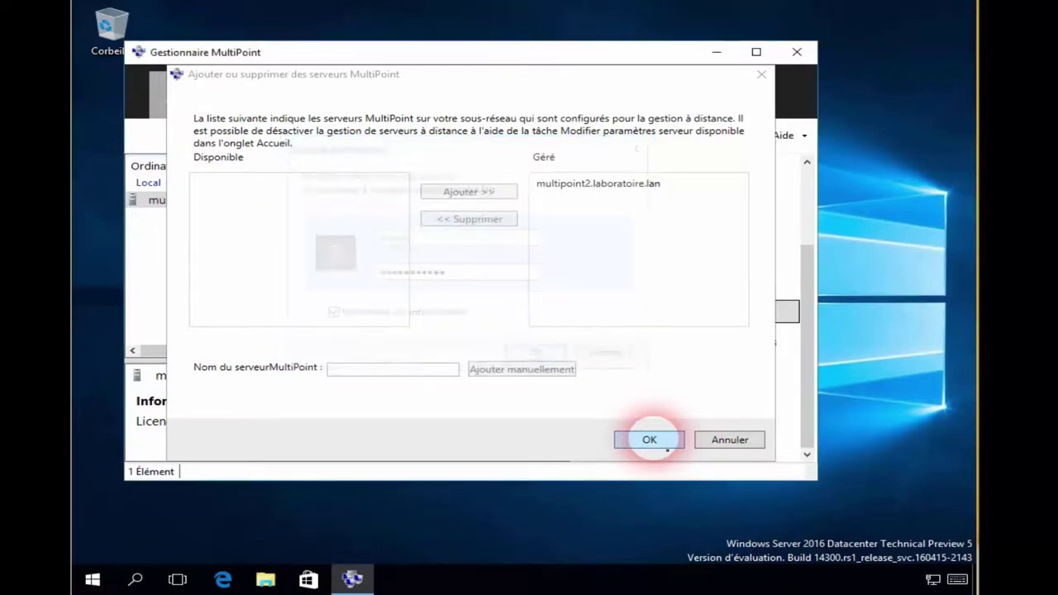
{"action": "left_click", "coordinate": [650, 440]}
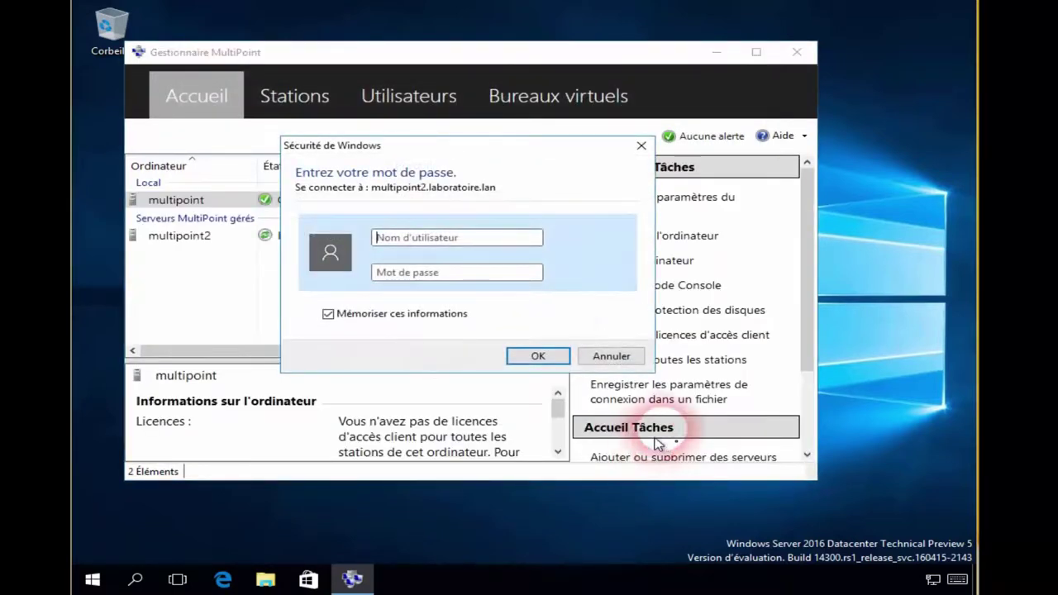
Re-enter the laboratoire domain user name and the account password to connect multipoint2
{"action": "left_click", "coordinate": [480, 239]}
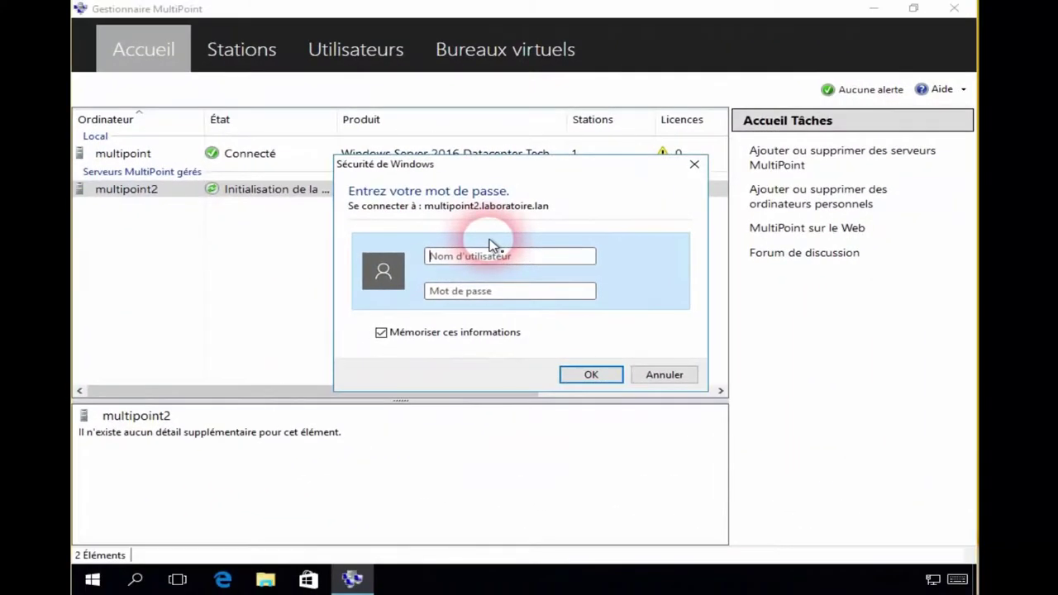
{"action": "type", "text": "l"}
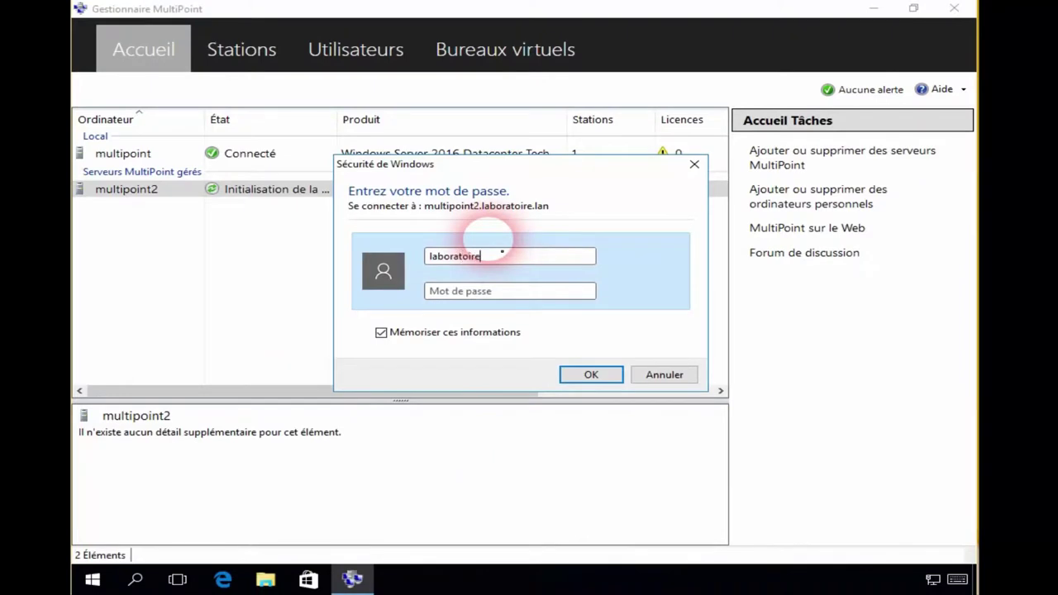
{"action": "type", "text": "aboratoire~"}
{"action": "type", "text": "Pa"}
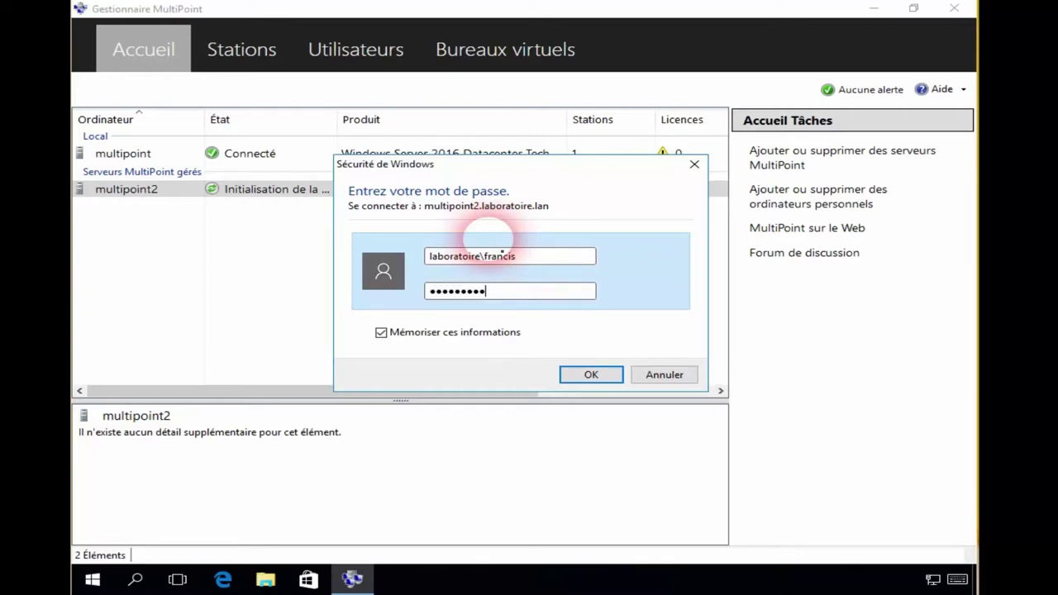
{"action": "key", "text": "Return"}
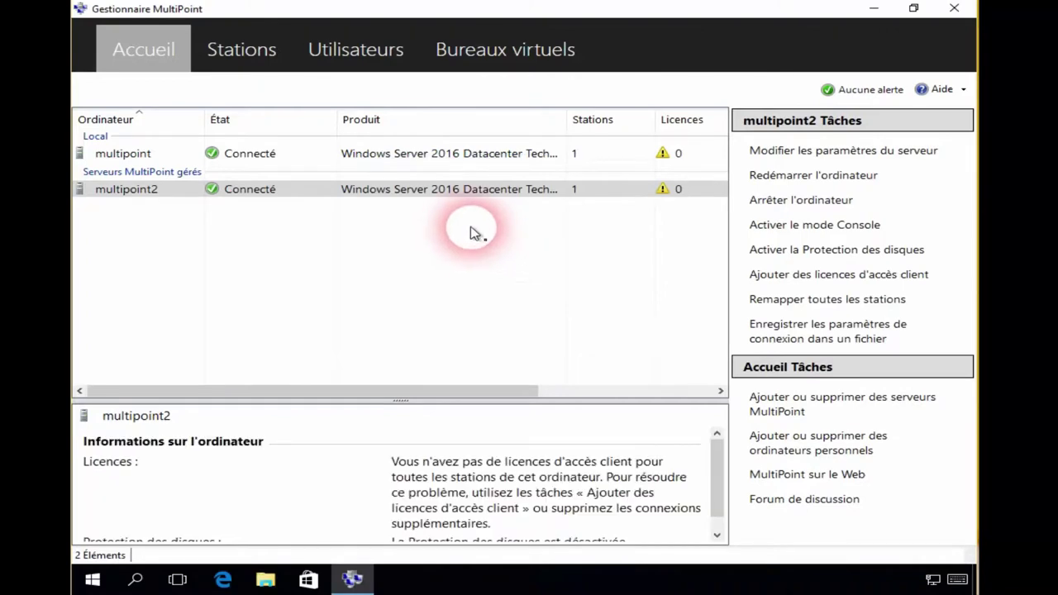
{"action": "left_click", "coordinate": [693, 161]}
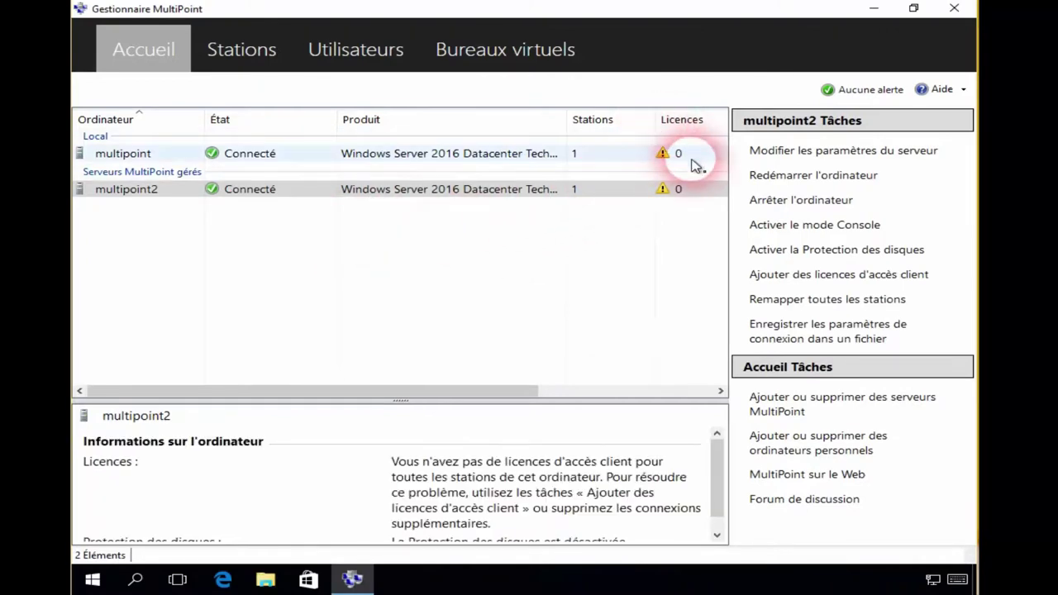
{"action": "left_click", "coordinate": [682, 192]}
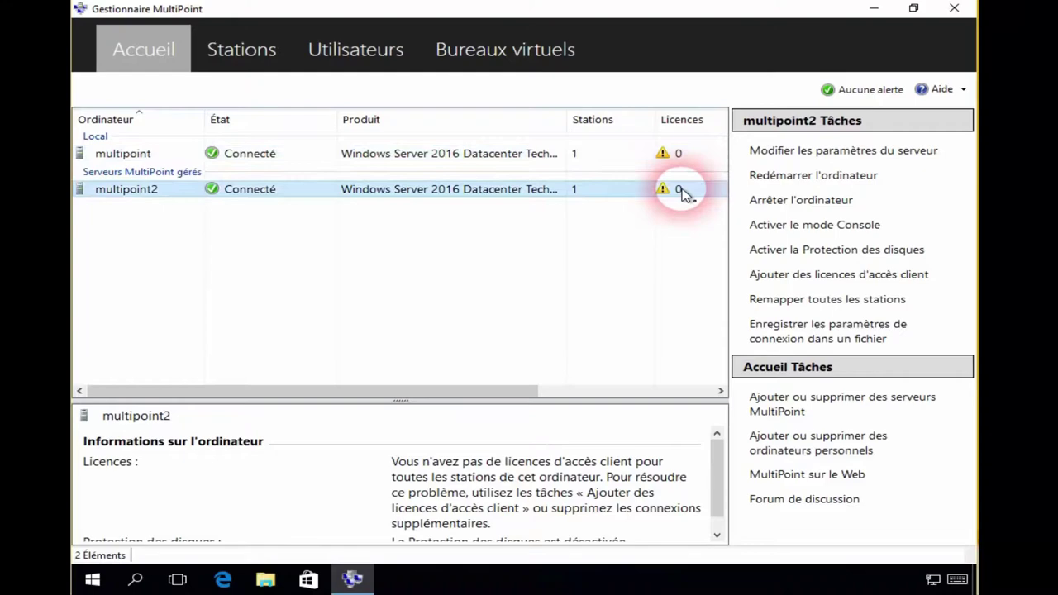
{"action": "left_click", "coordinate": [843, 151]}
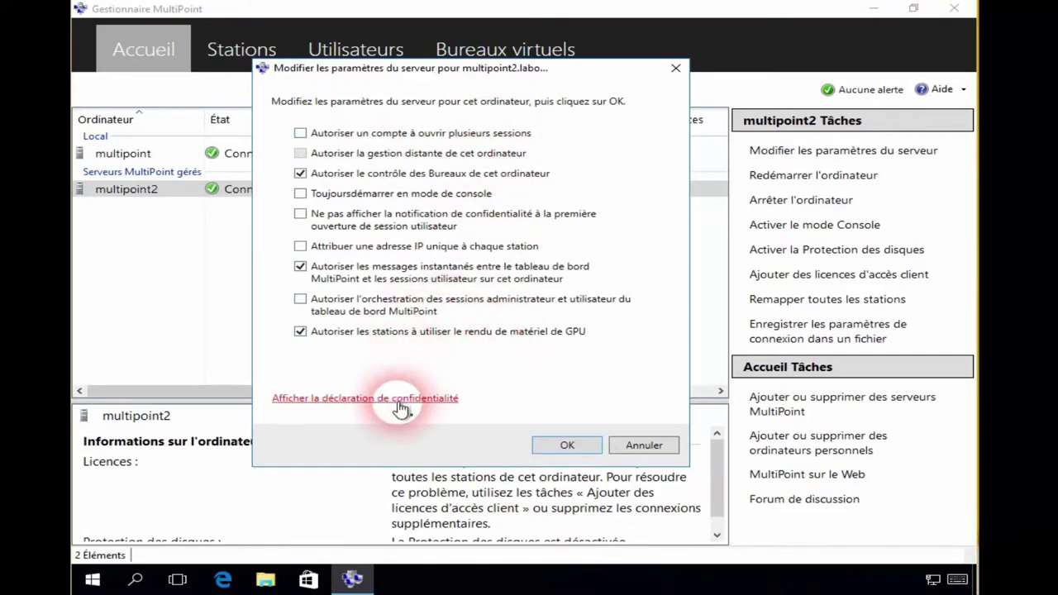
{"action": "left_click", "coordinate": [569, 445]}
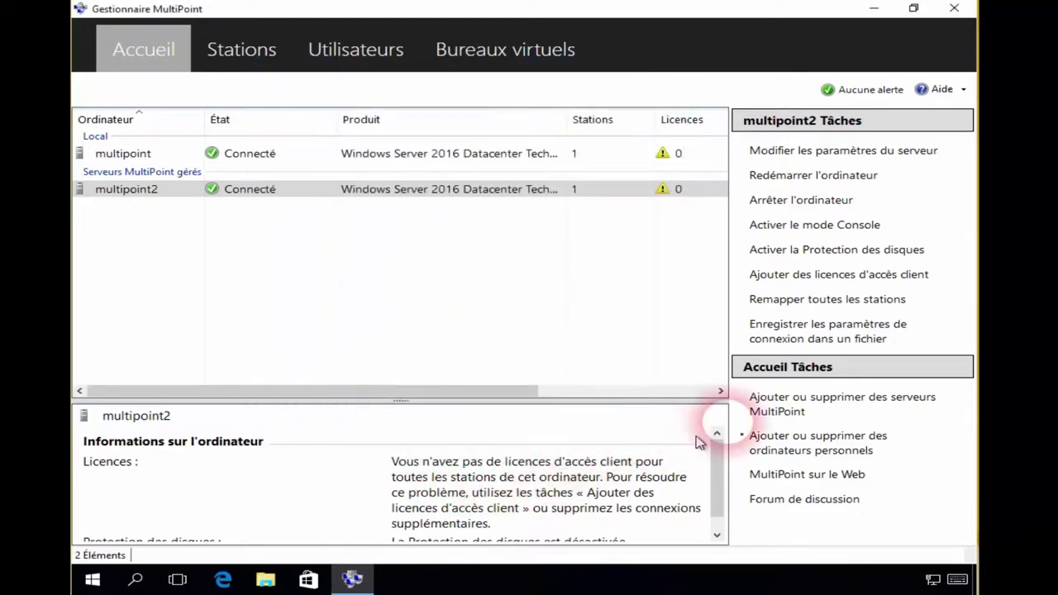
Cancel a requested restart of multipoint2, then switch multipoint2 into console mode
{"action": "left_click", "coordinate": [856, 177]}
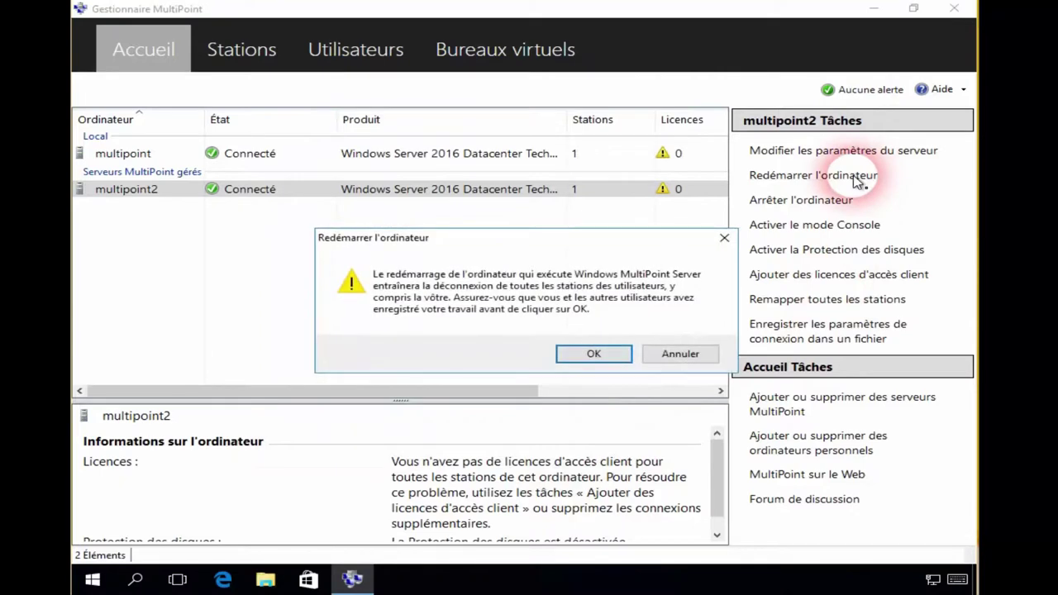
{"action": "left_click", "coordinate": [676, 355]}
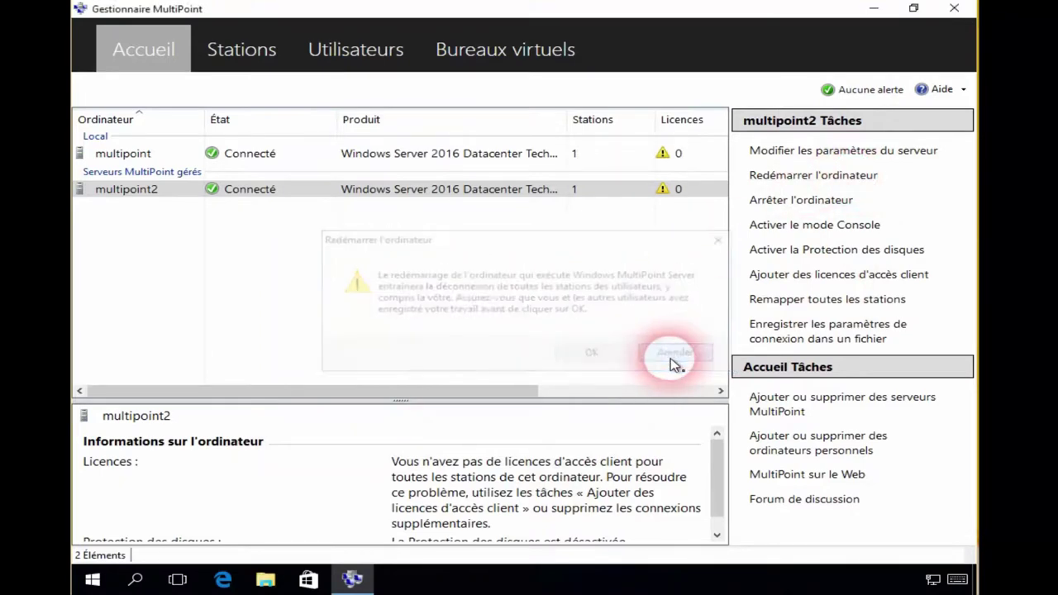
{"action": "left_click", "coordinate": [837, 235]}
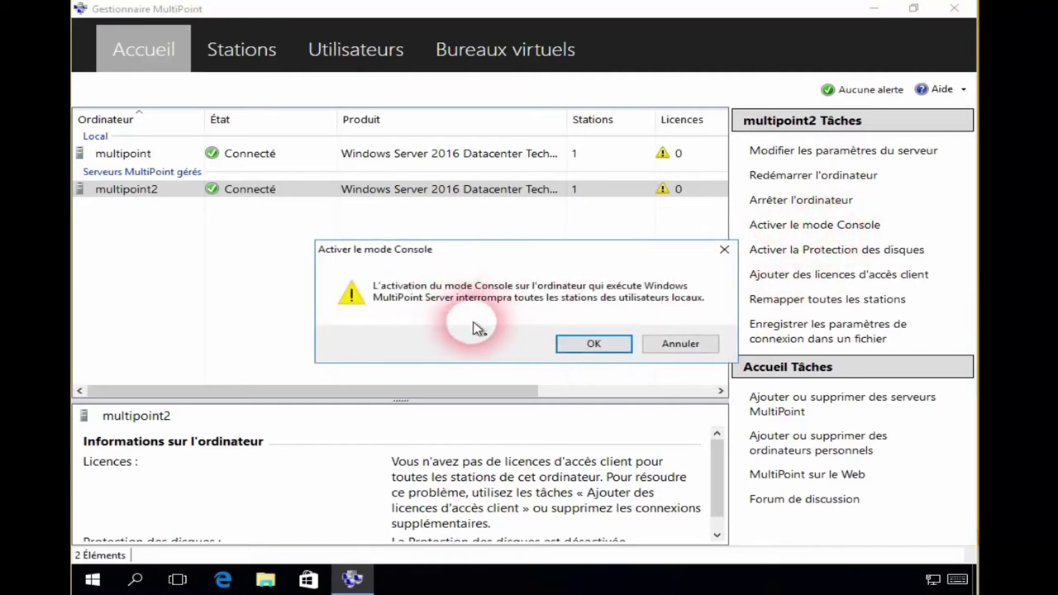
{"action": "left_click", "coordinate": [683, 345]}
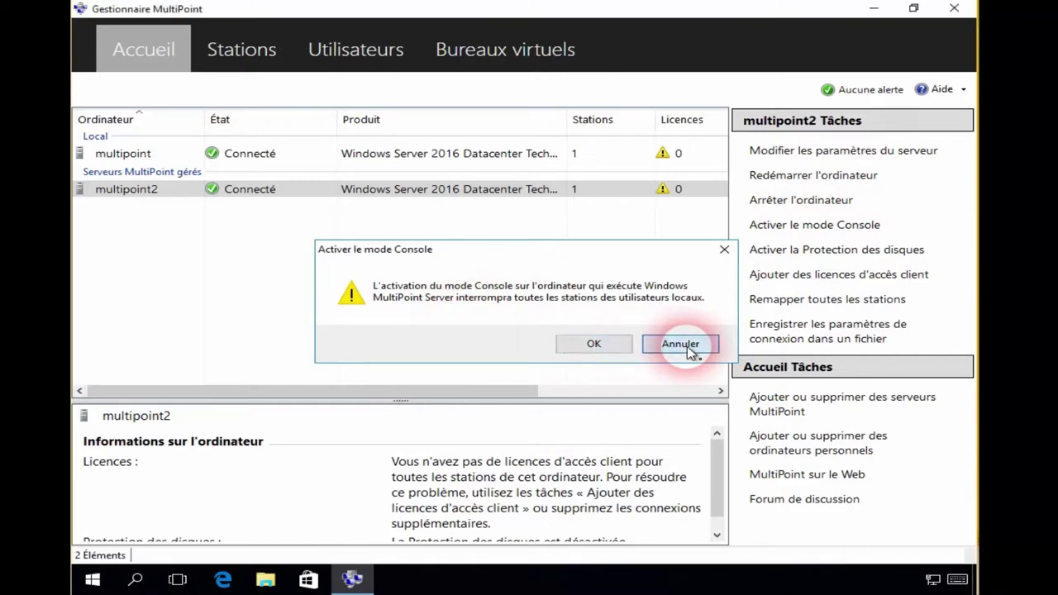
Request disk protection for multipoint2, then decline remapping all stations
{"action": "left_click", "coordinate": [818, 250]}
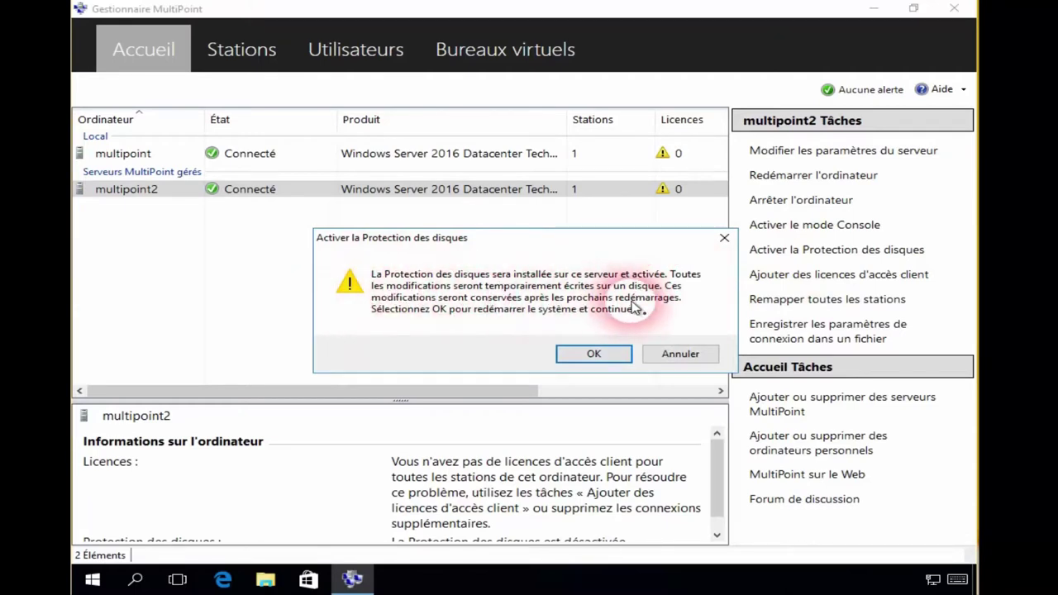
{"action": "left_click", "coordinate": [593, 355]}
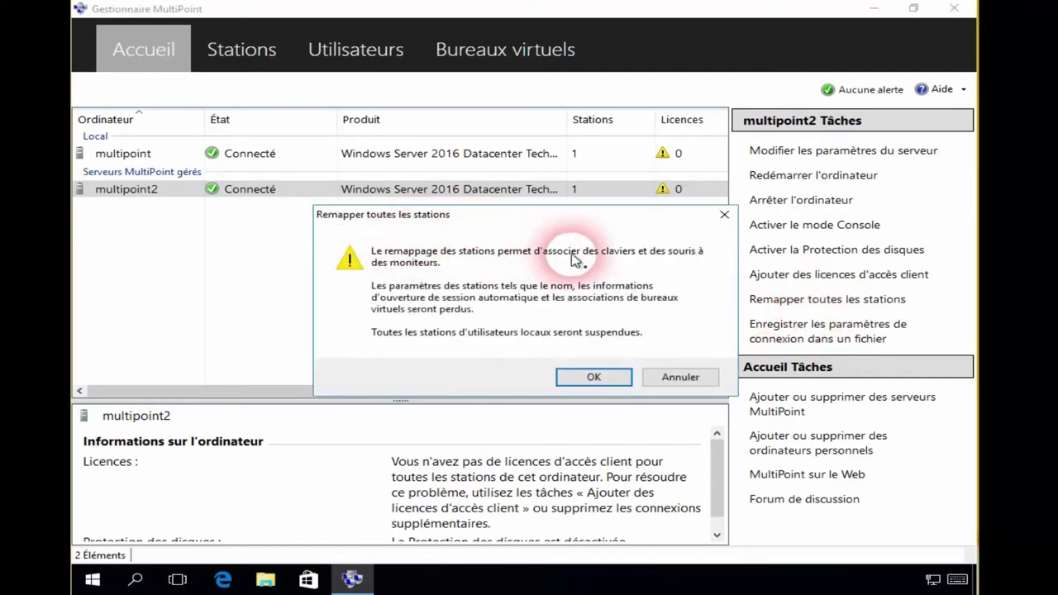
{"action": "left_click", "coordinate": [679, 378]}
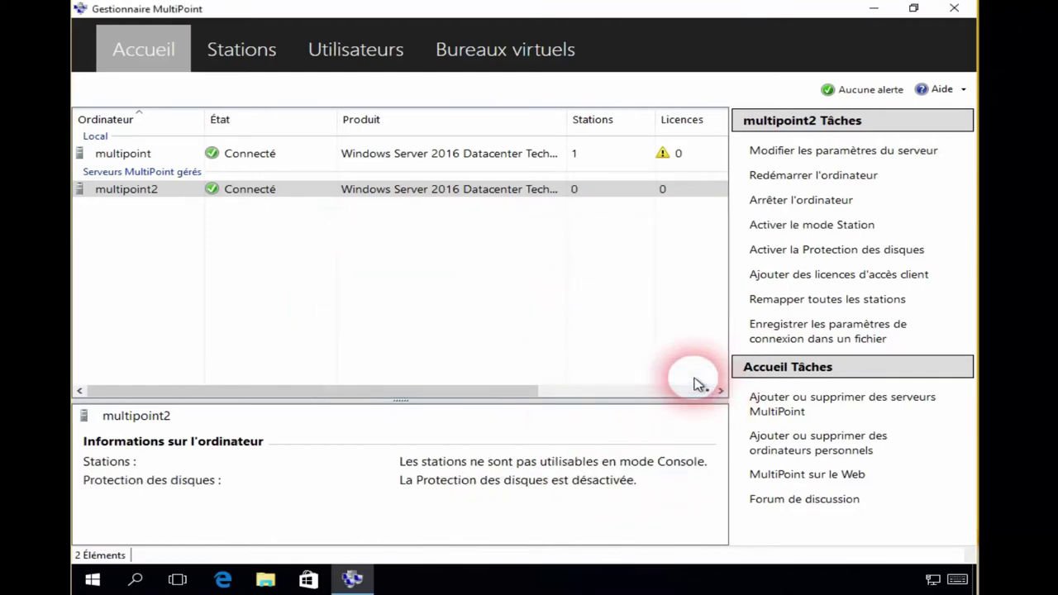